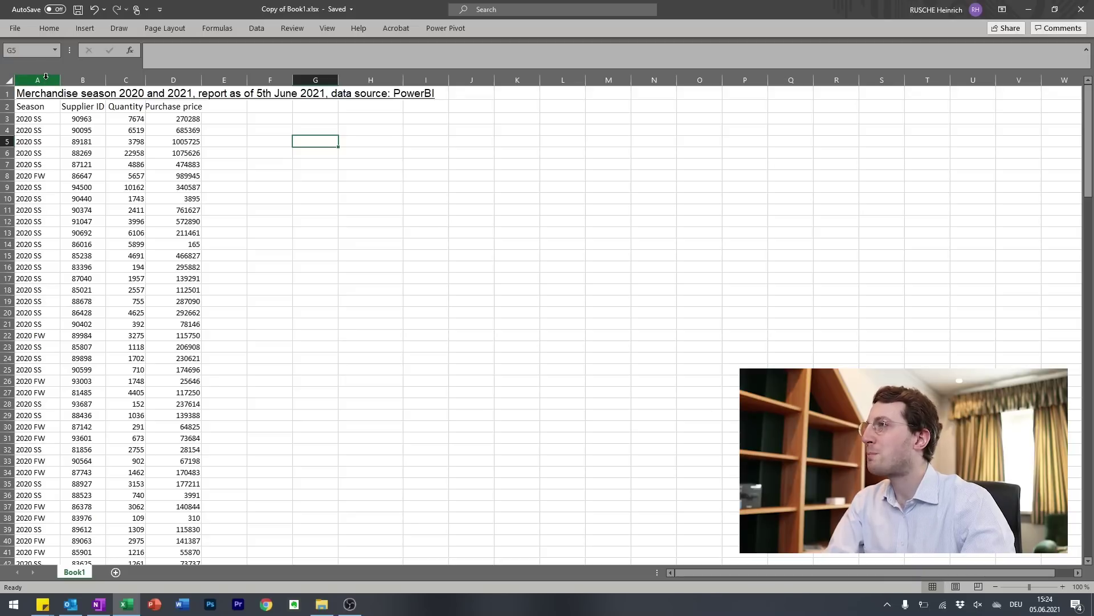
Inspect the Season, Supplier ID, Quantity and Purchase price columns, including D6's unrounded price.
click(46, 75)
click(82, 80)
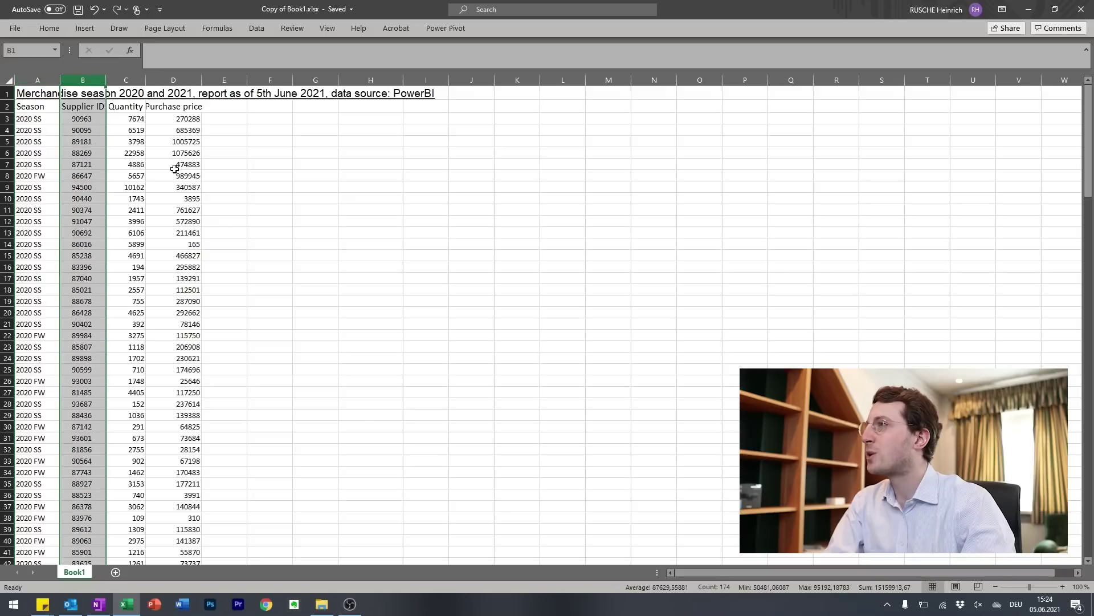
click(139, 80)
click(178, 79)
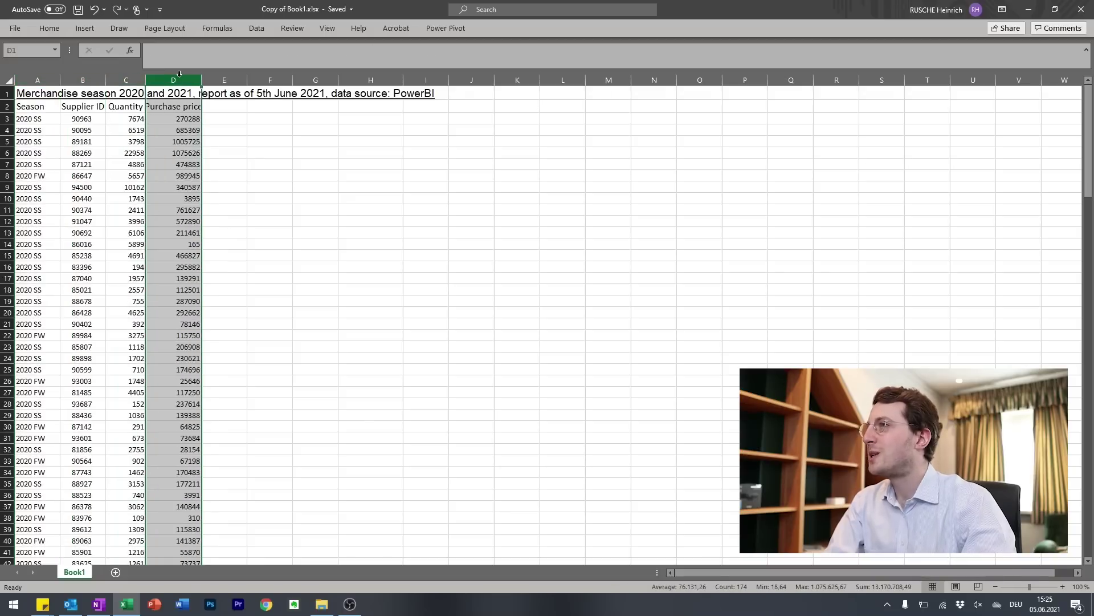
click(191, 151)
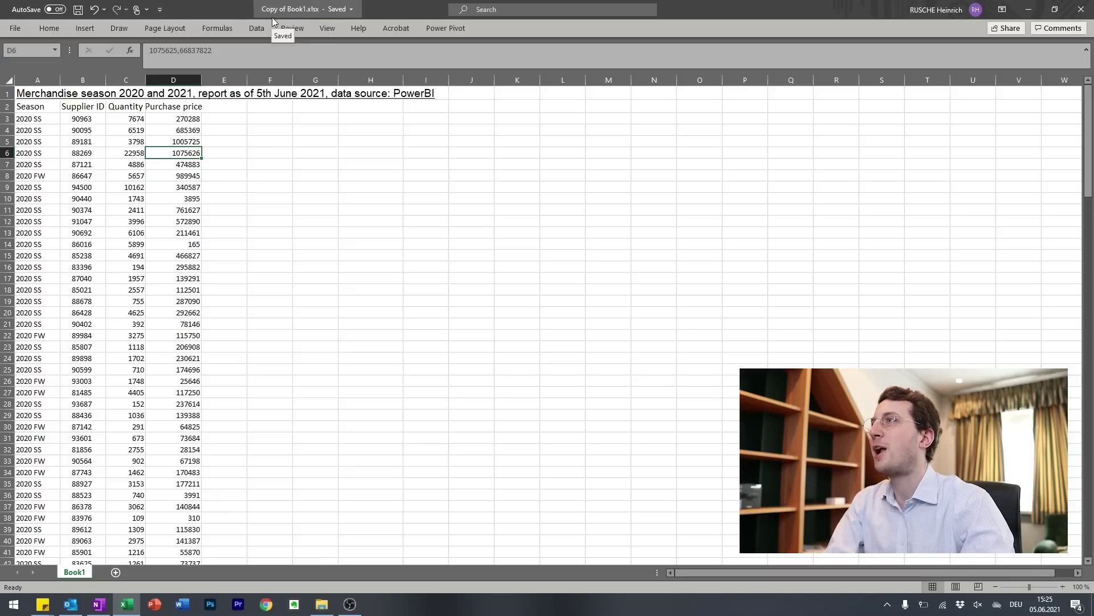
Save the workbook as '20210605_Merchandise overview 2021_v1'.
key(alt+f)
click(50, 182)
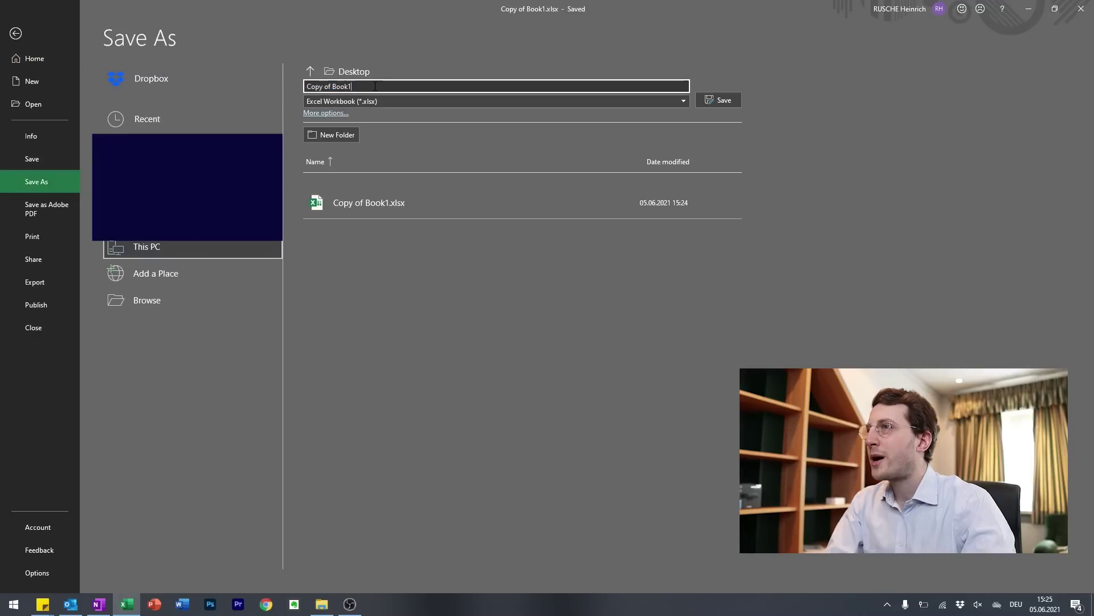
text(2021)
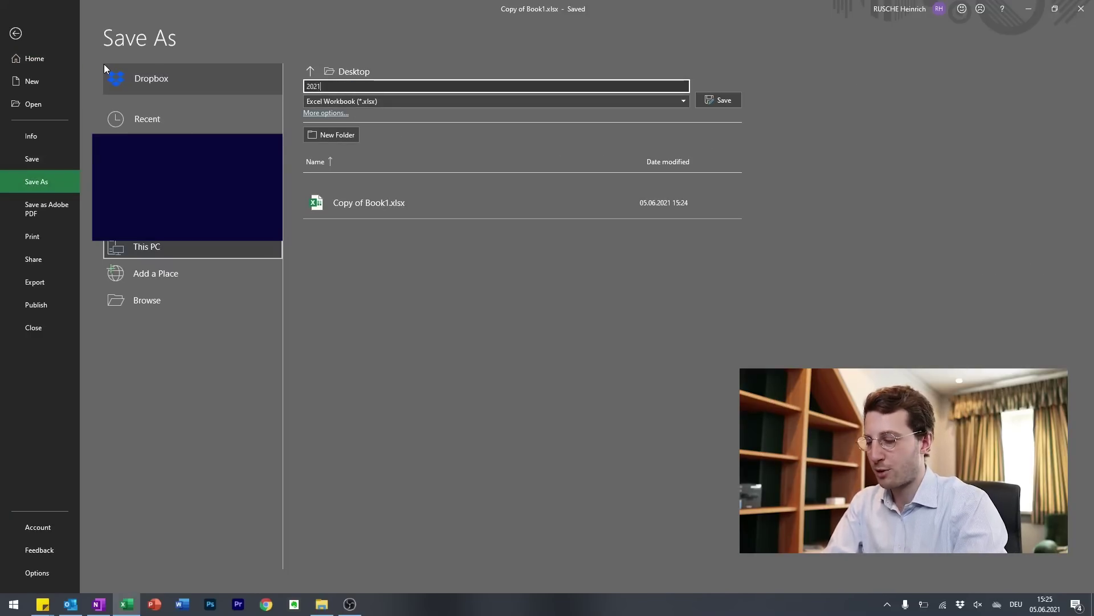
text(0605)
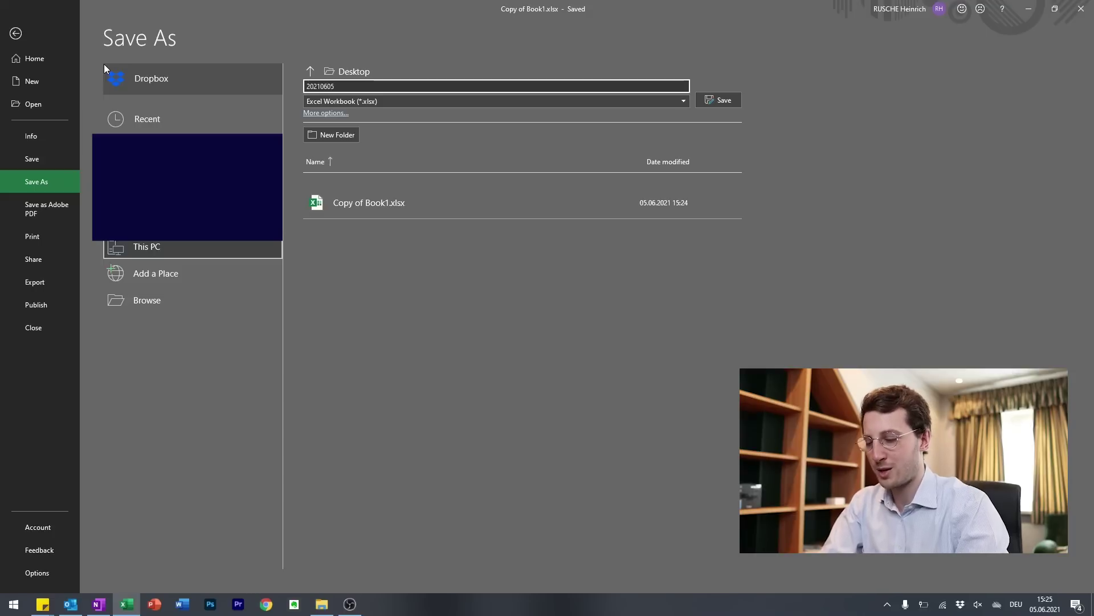
text(_Merch)
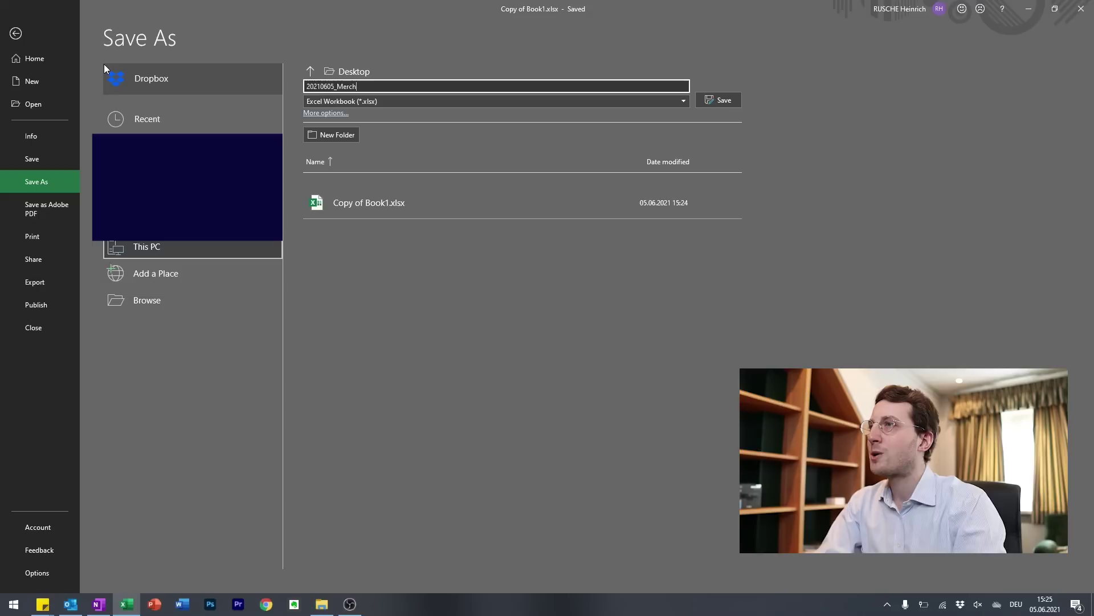
text(andise overview )
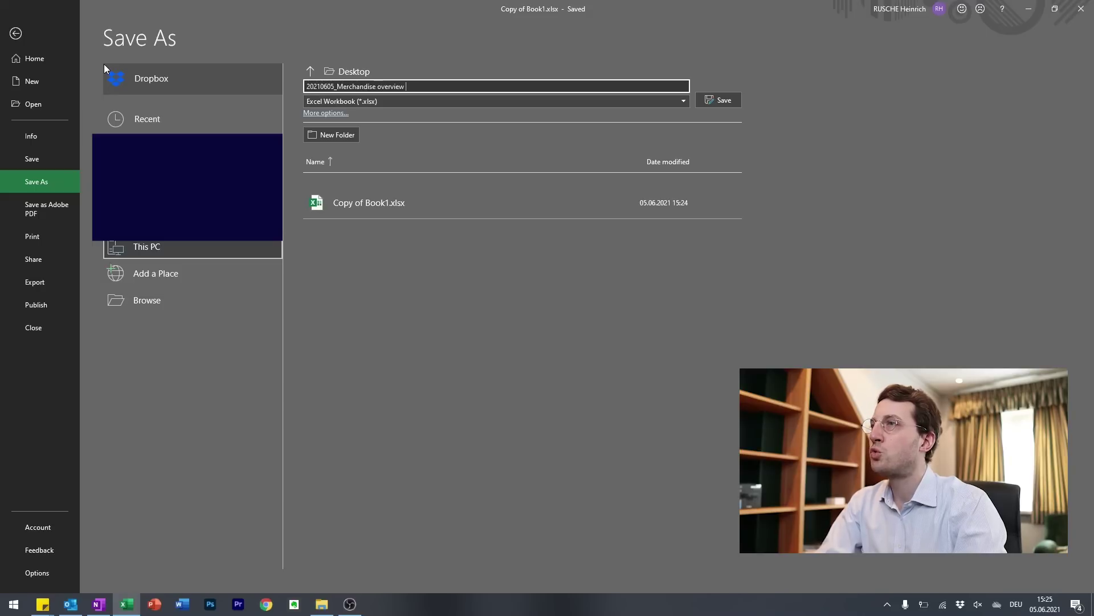
text(2021_v1)
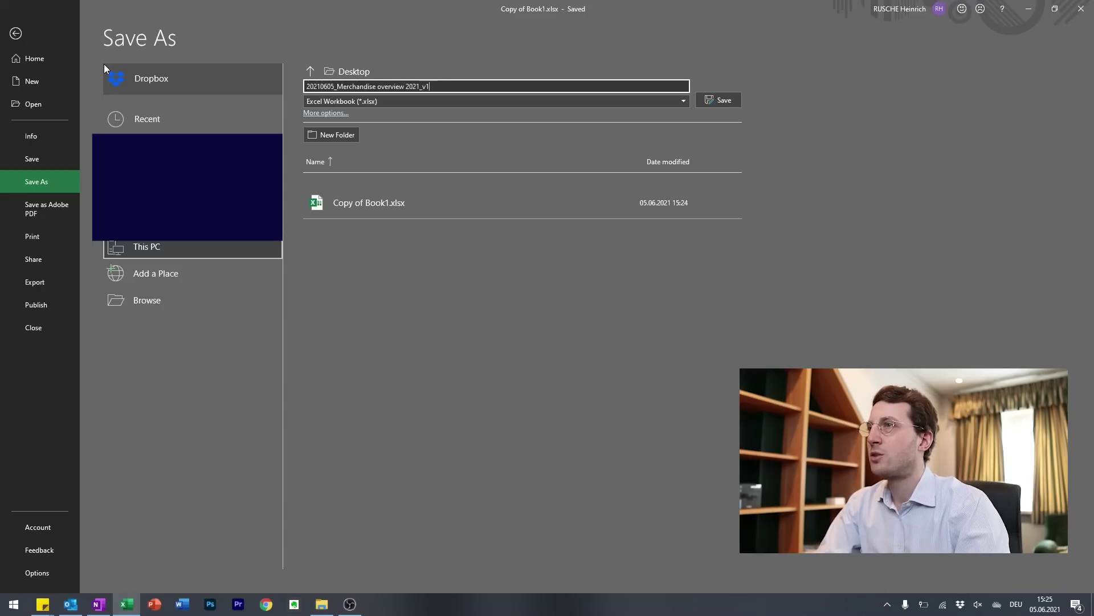
key(Return)
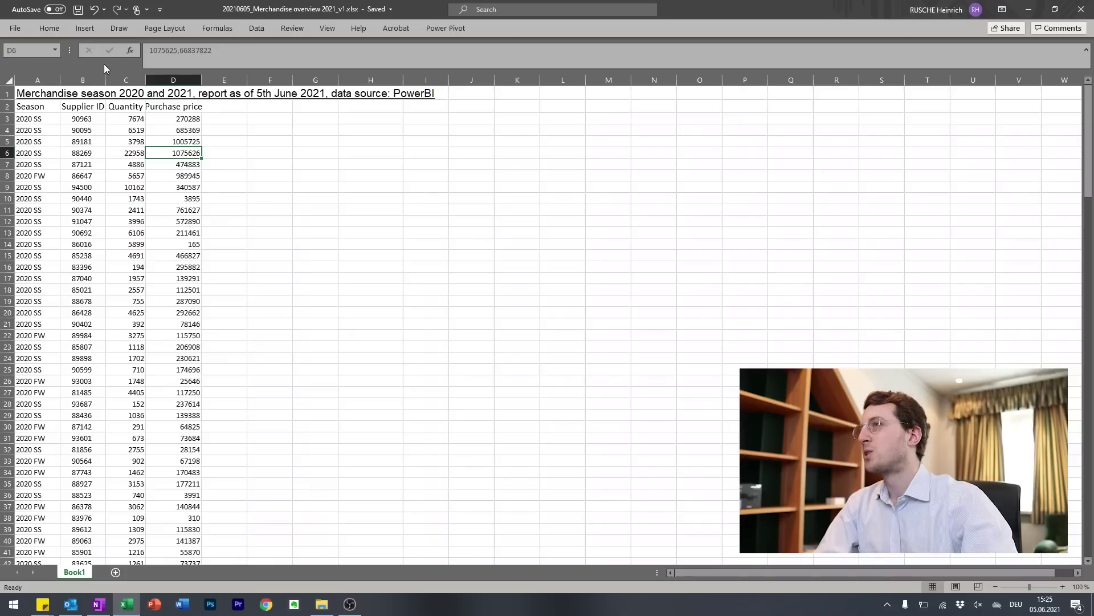
Rename the Book1 sheet to 'Merchandise overview'.
right_click(76, 572)
click(110, 445)
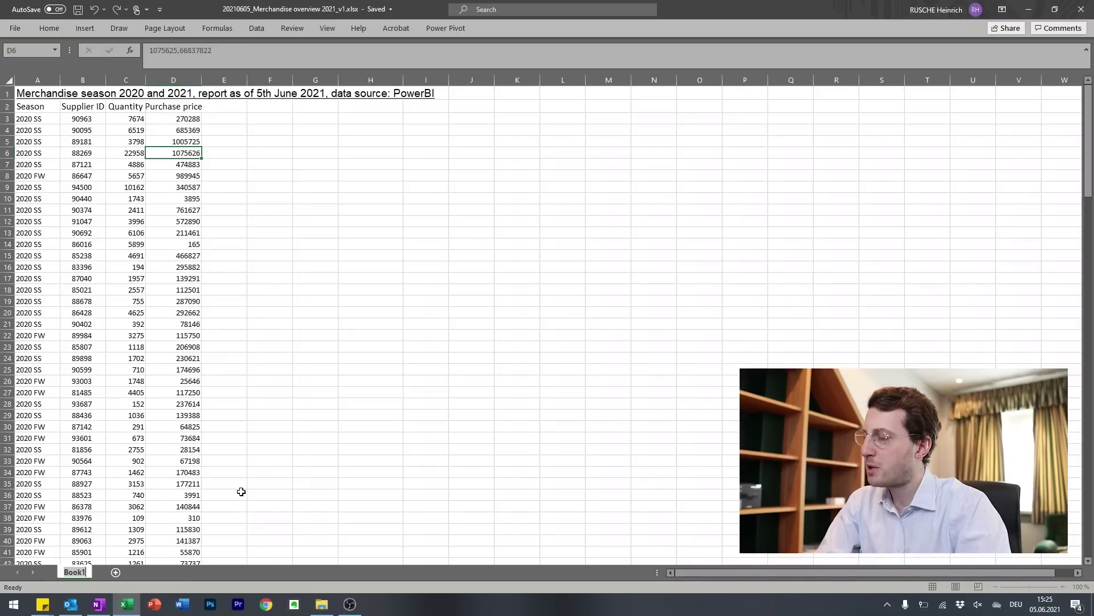
text(Merchandi)
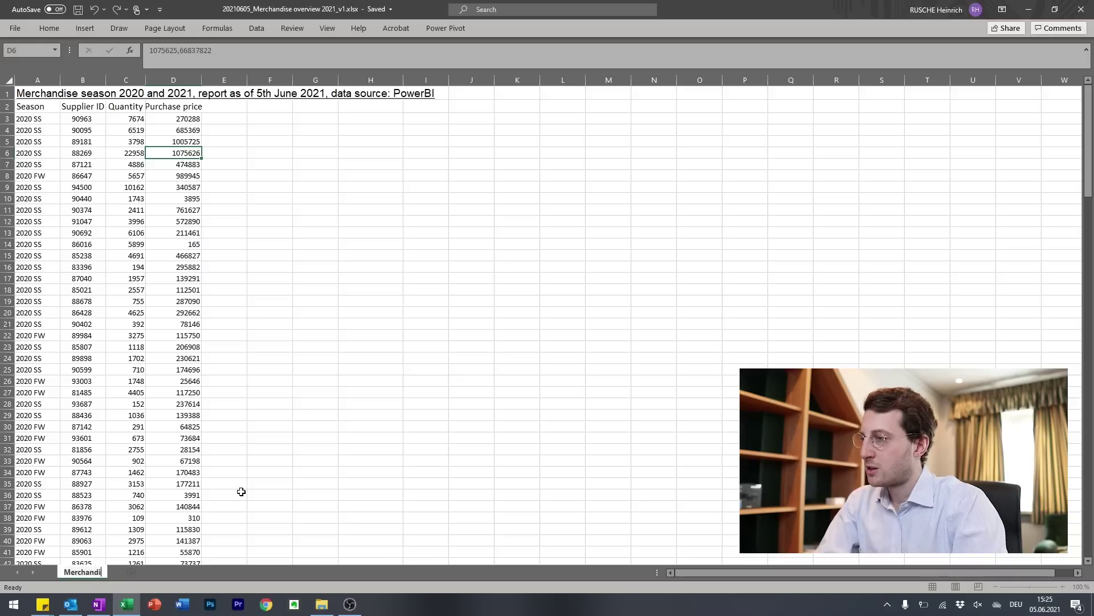
text(se overview)
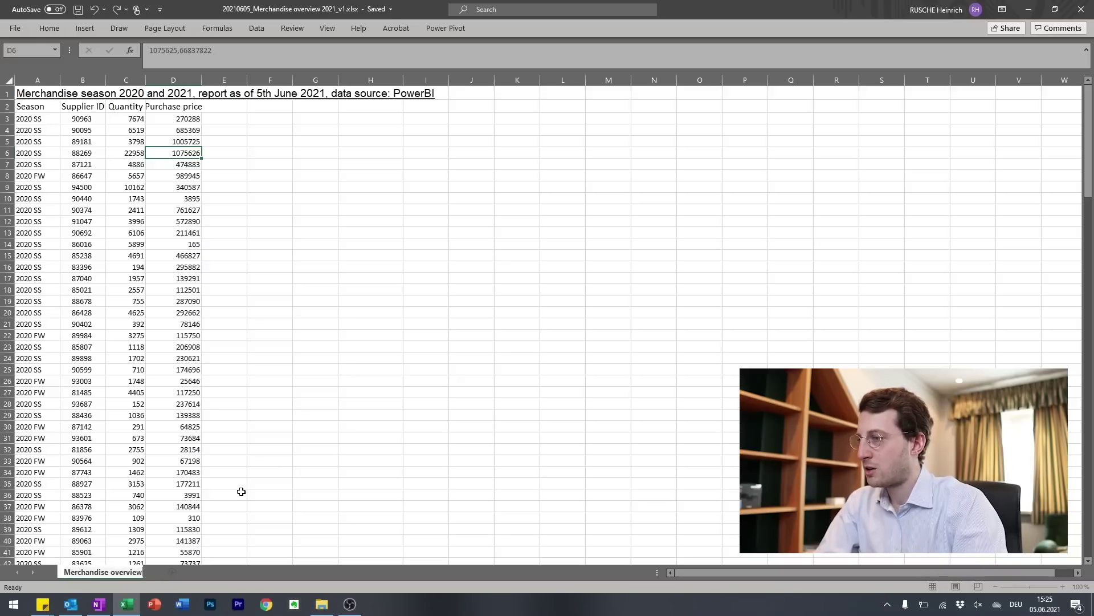
key(Return)
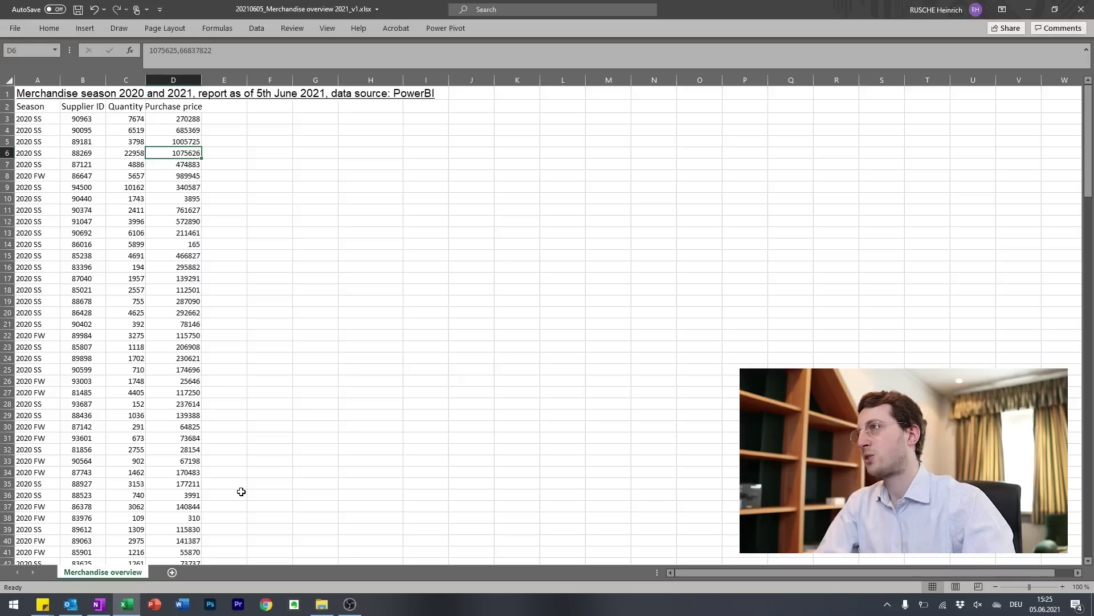
click(188, 267)
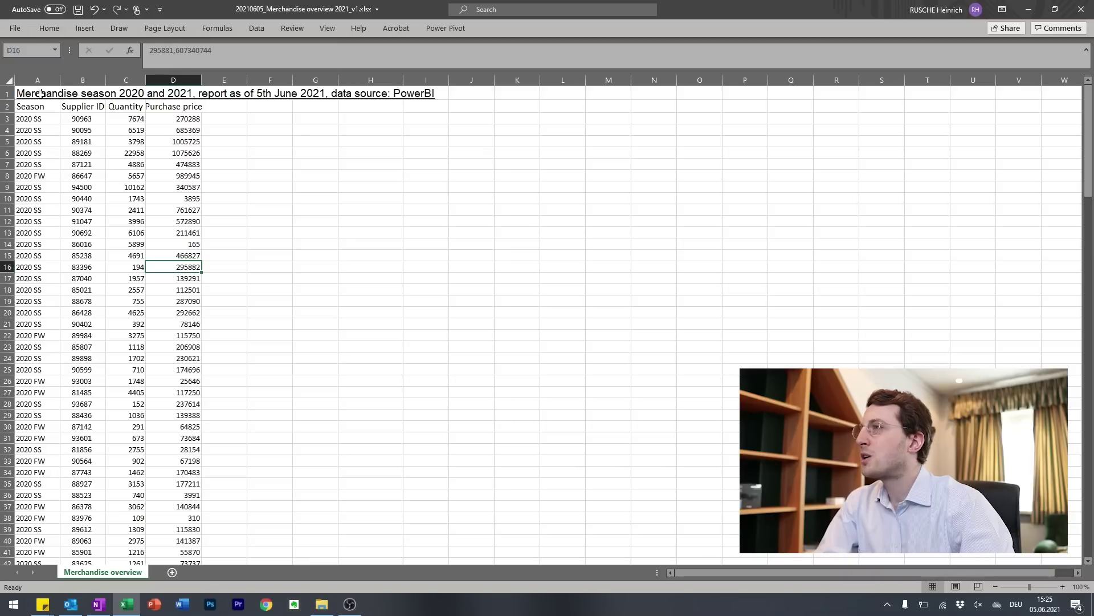
Check the underlying values in the Season, Supplier ID and Quantity cells.
click(43, 132)
click(80, 133)
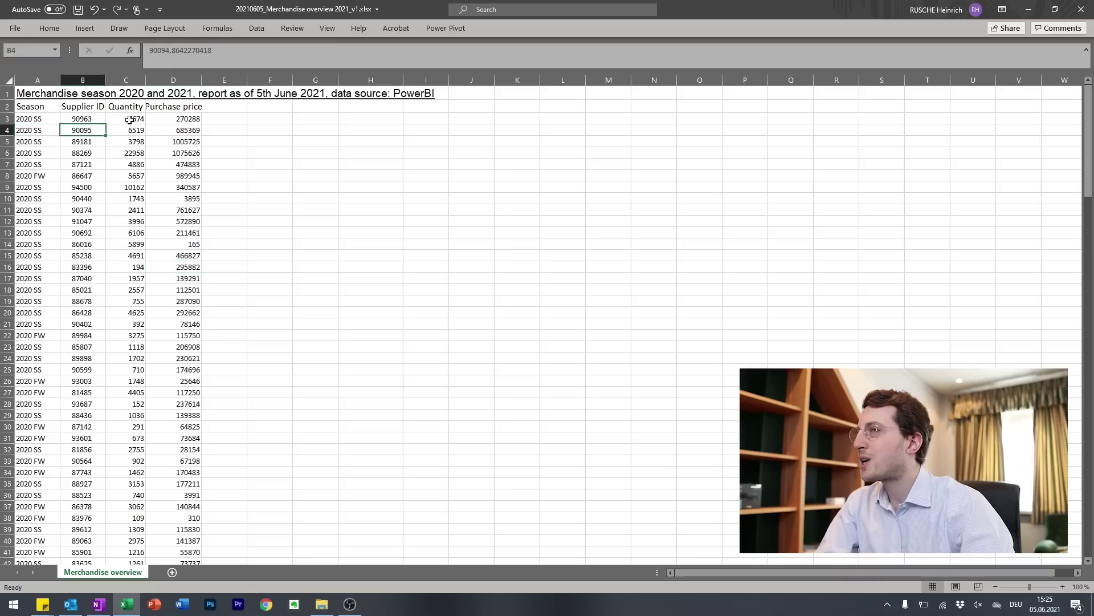
click(132, 121)
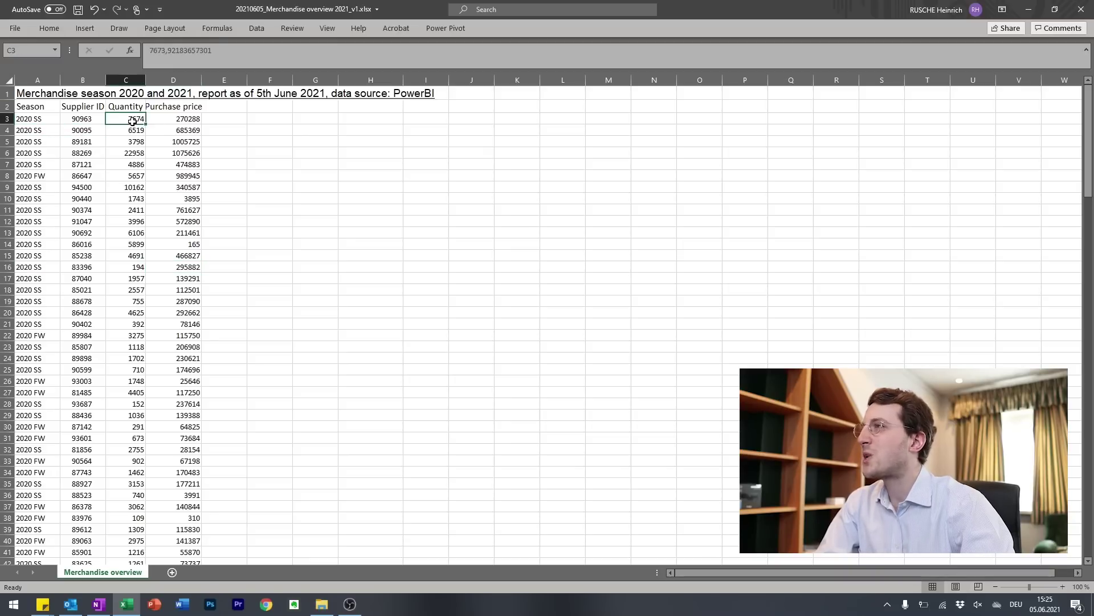
Set the whole worksheet's font to Arial at size 12.
click(10, 81)
click(49, 28)
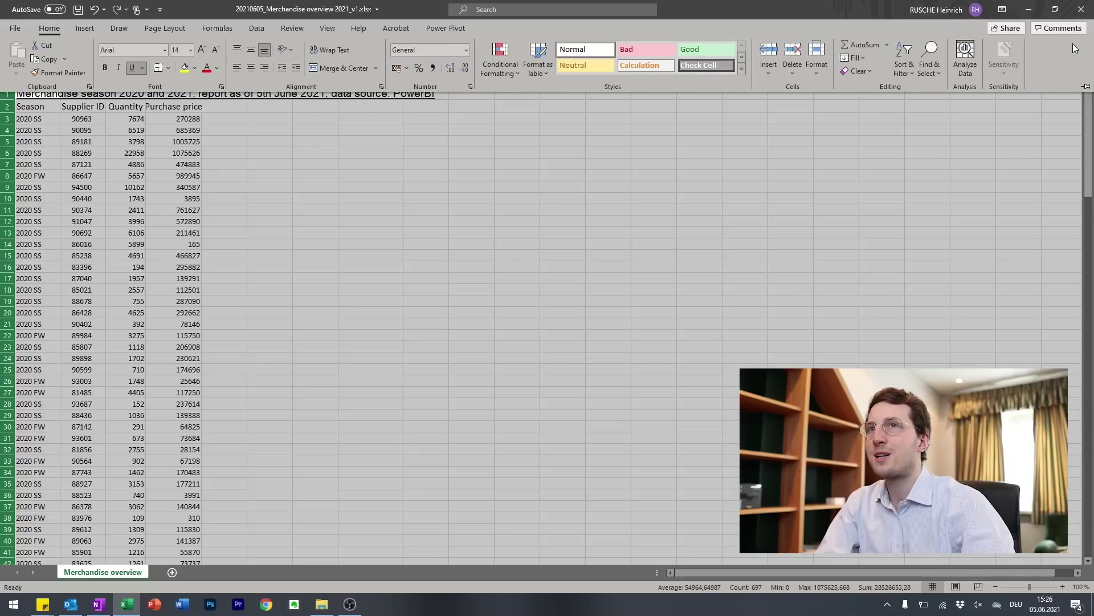
click(1085, 88)
click(121, 48)
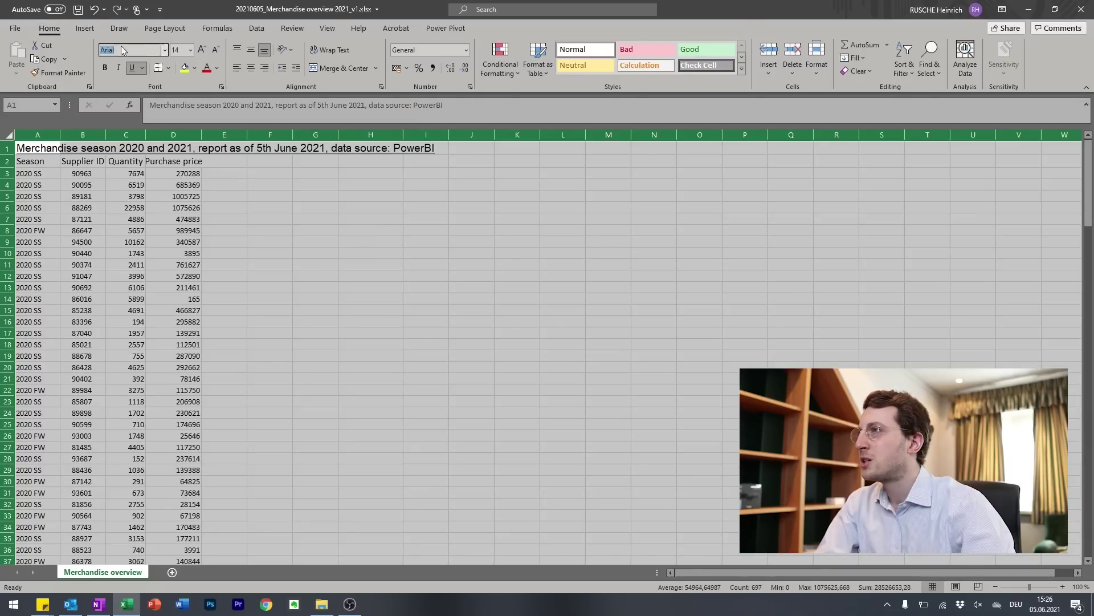
key(Return)
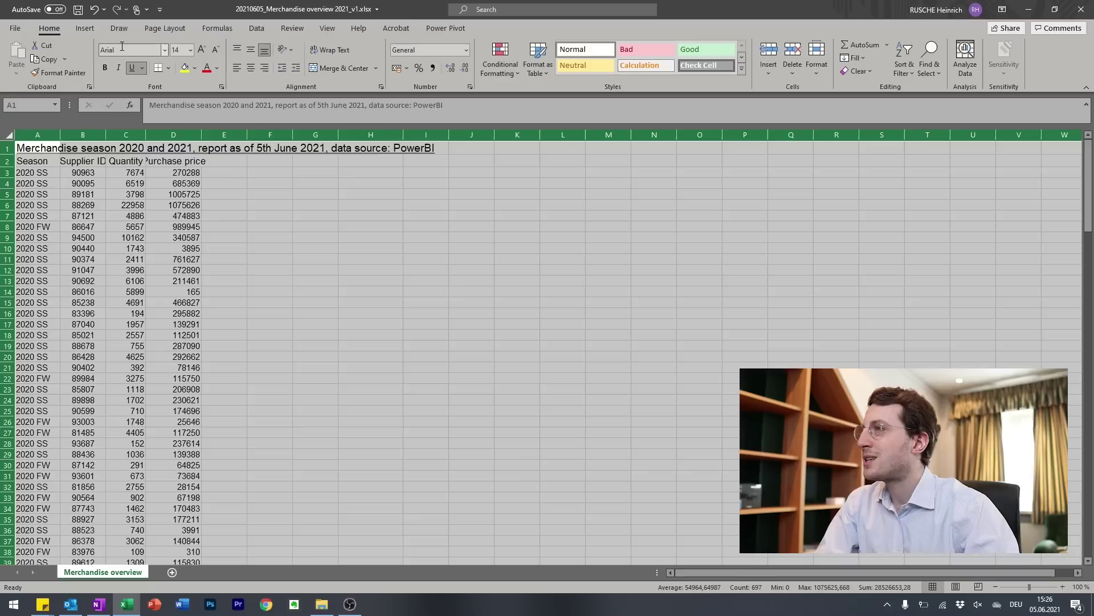
click(177, 49)
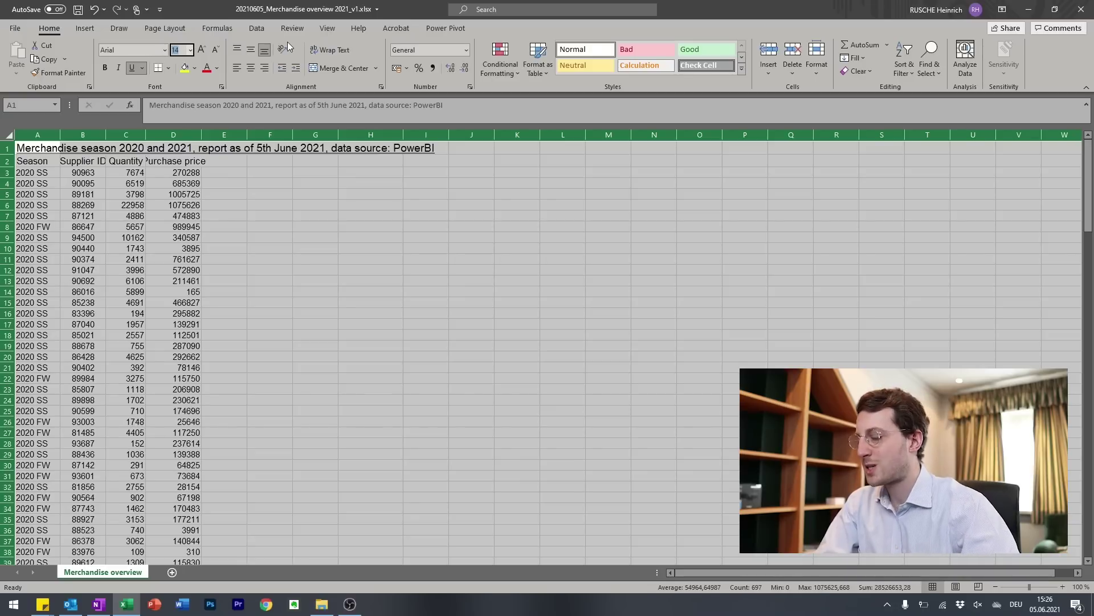
text(12)
key(Return)
click(111, 180)
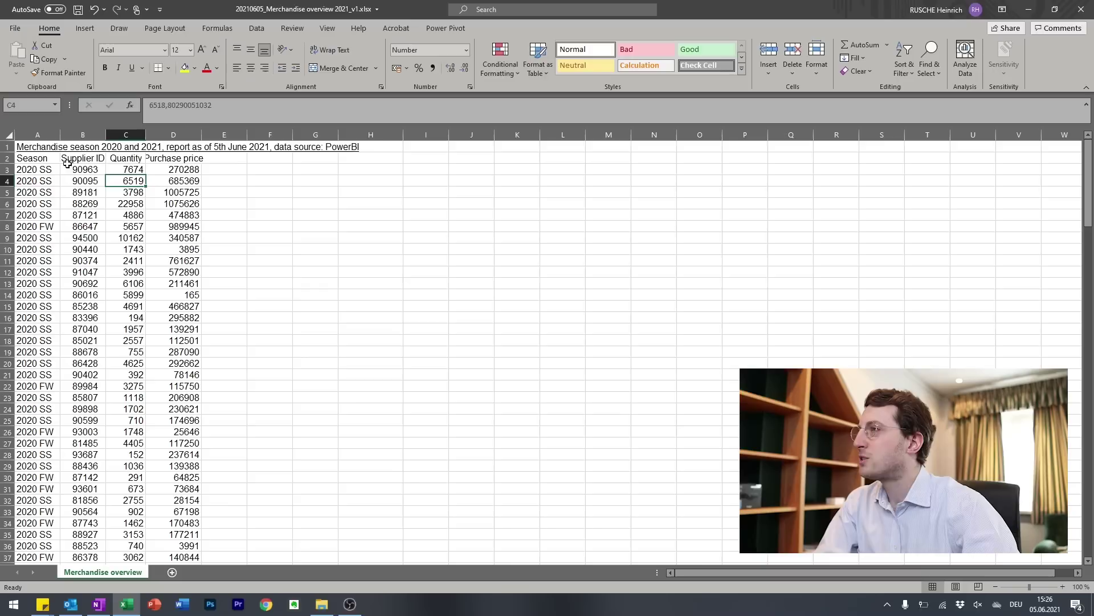
Insert an empty margin column A and an empty top row above the title.
click(37, 135)
key(ctrl+plus)
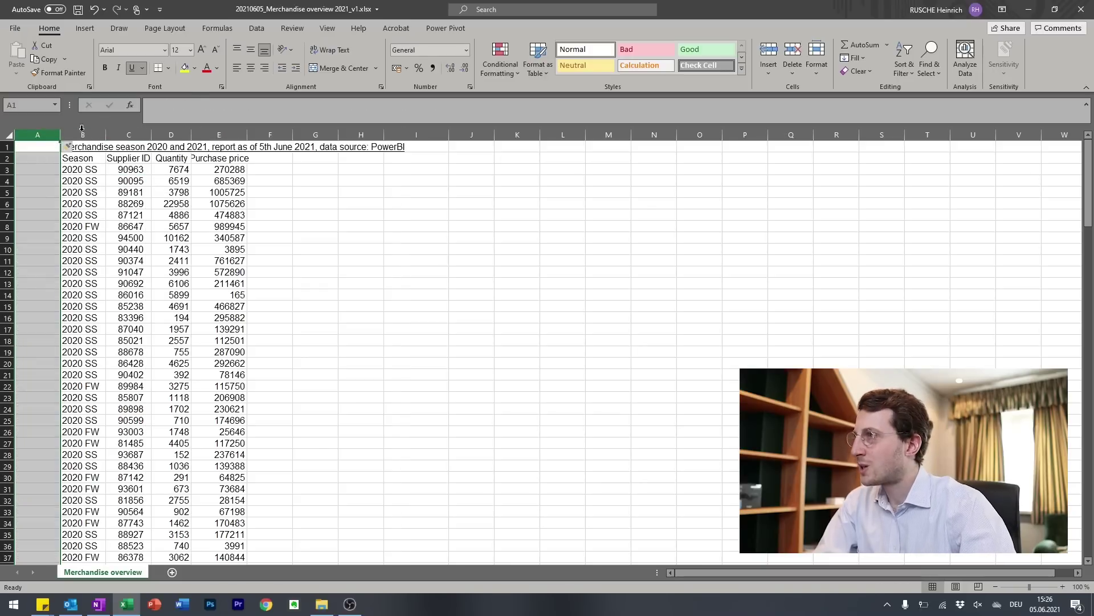
click(14, 147)
key(ctrl+a)
key(ctrl+plus)
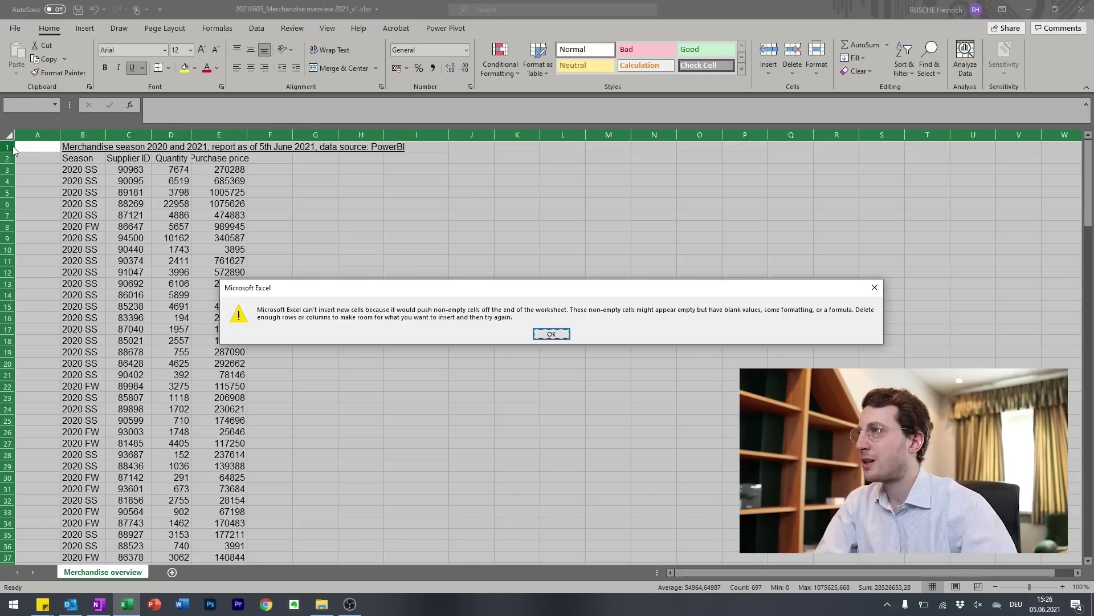
key(Return)
click(14, 147)
key(ctrl+plus)
Narrow column A to a thin margin of about 0,75.
click(37, 204)
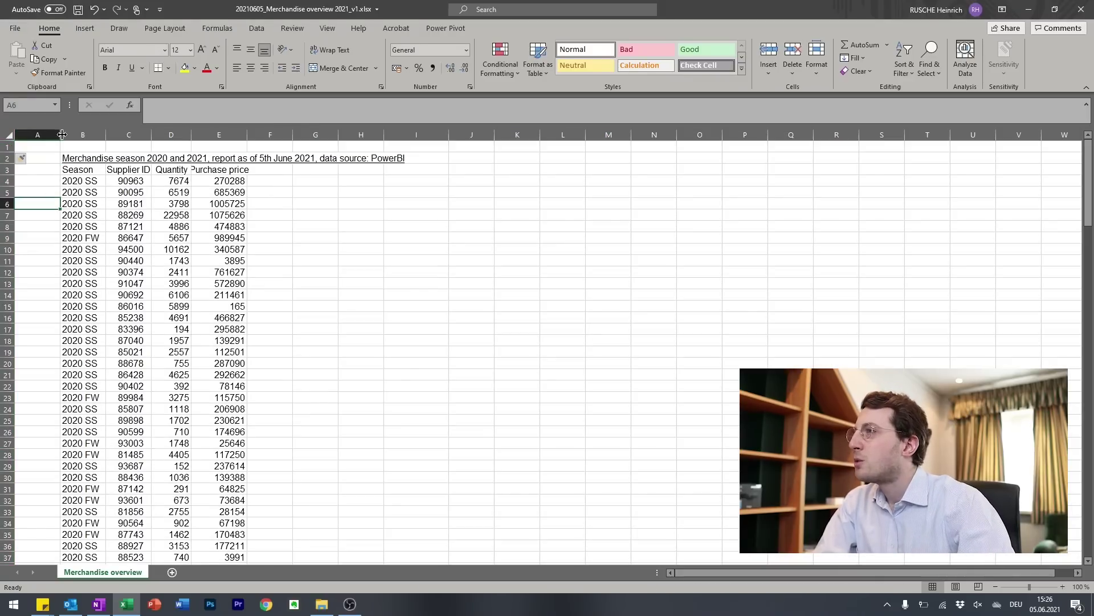
drag(62, 134, 19, 134)
click(43, 186)
click(88, 208)
Remove the underline from the title in B2.
click(50, 153)
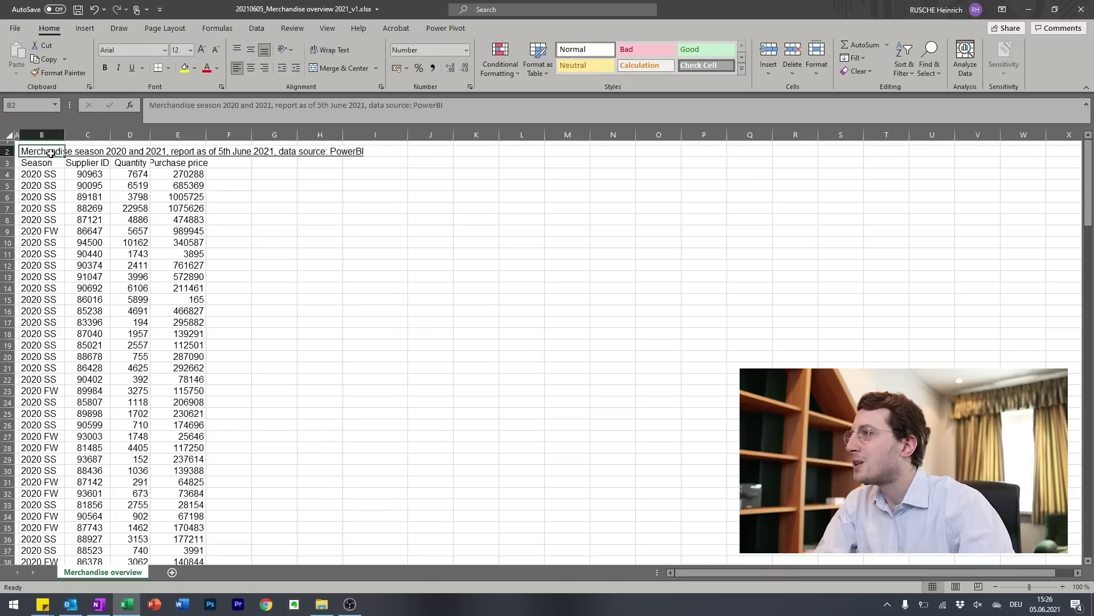
click(132, 69)
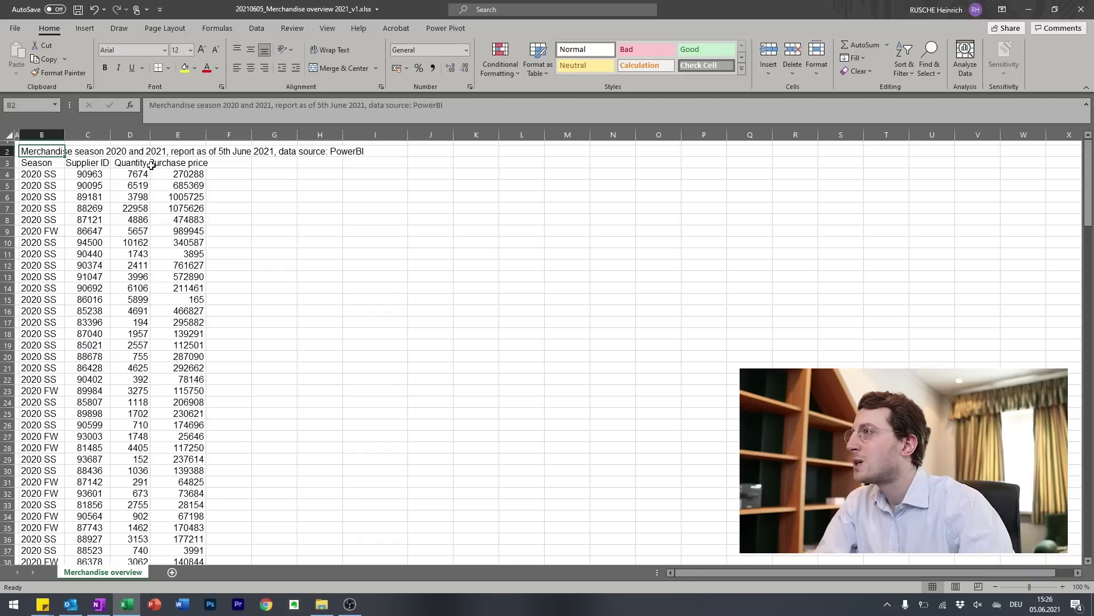
click(164, 232)
Insert a blank row between the title and the table header row.
click(60, 150)
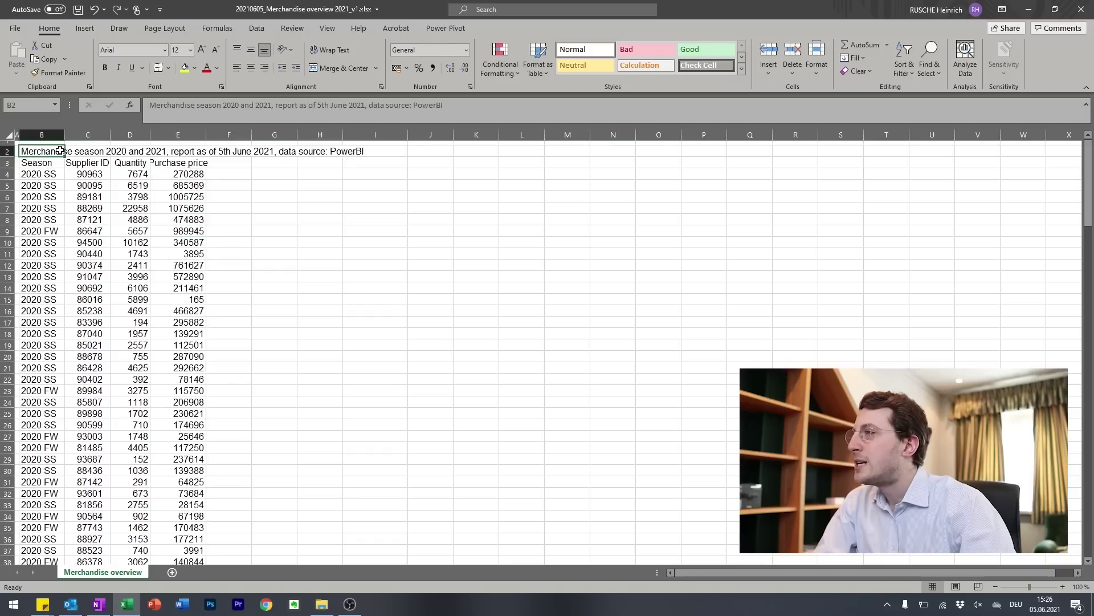
drag(57, 150, 390, 150)
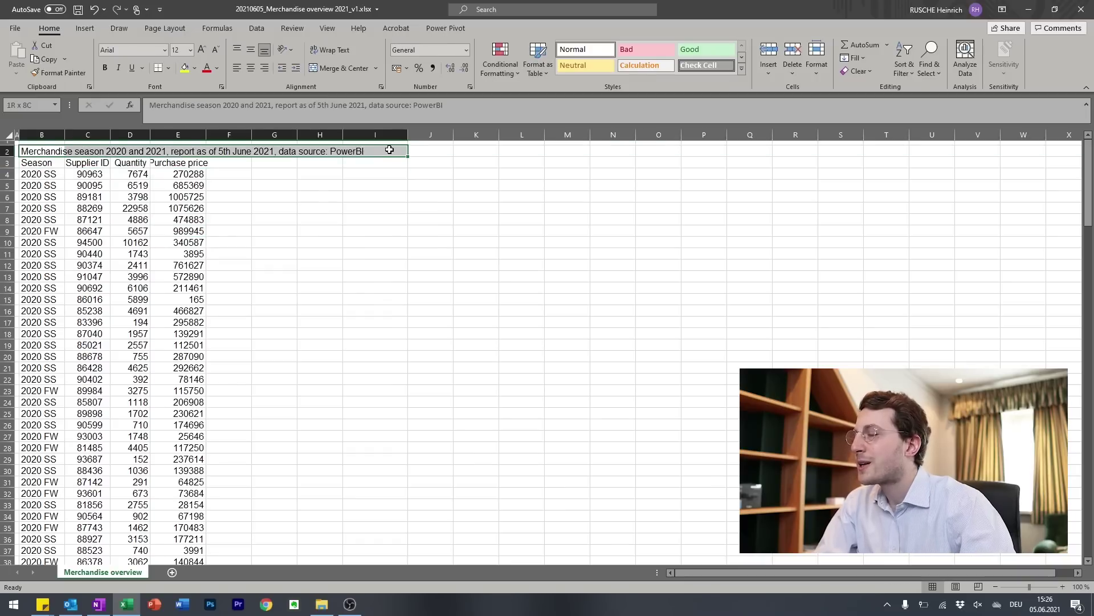
click(8, 162)
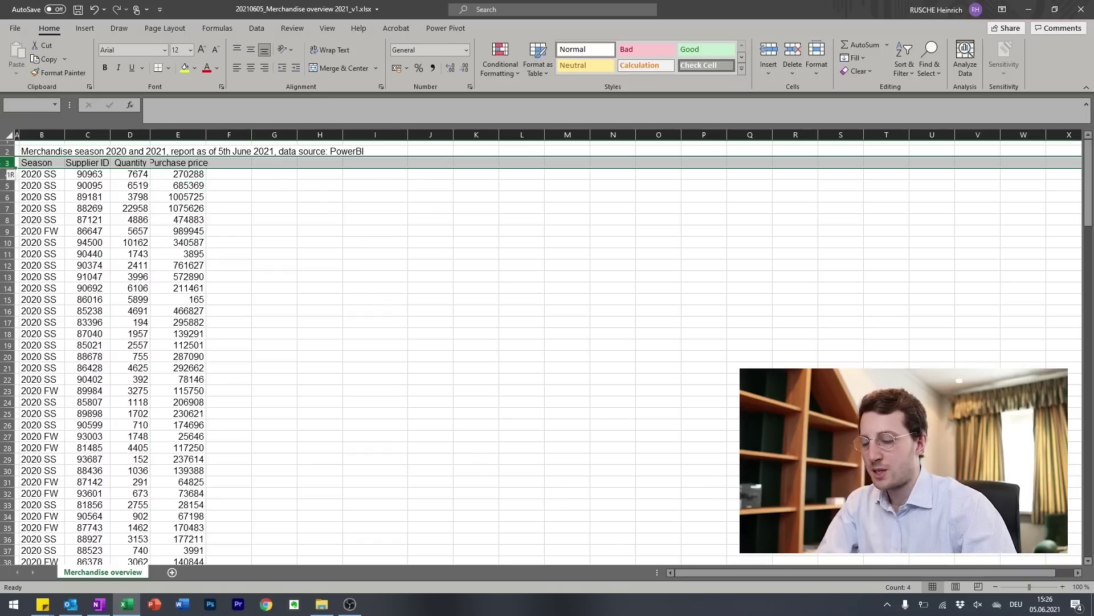
key(ctrl+plus)
key(ctrl+plus)
Add a second blank row, copy the title into B3, and retype B2 as 'Merchanside overview'.
click(16, 163)
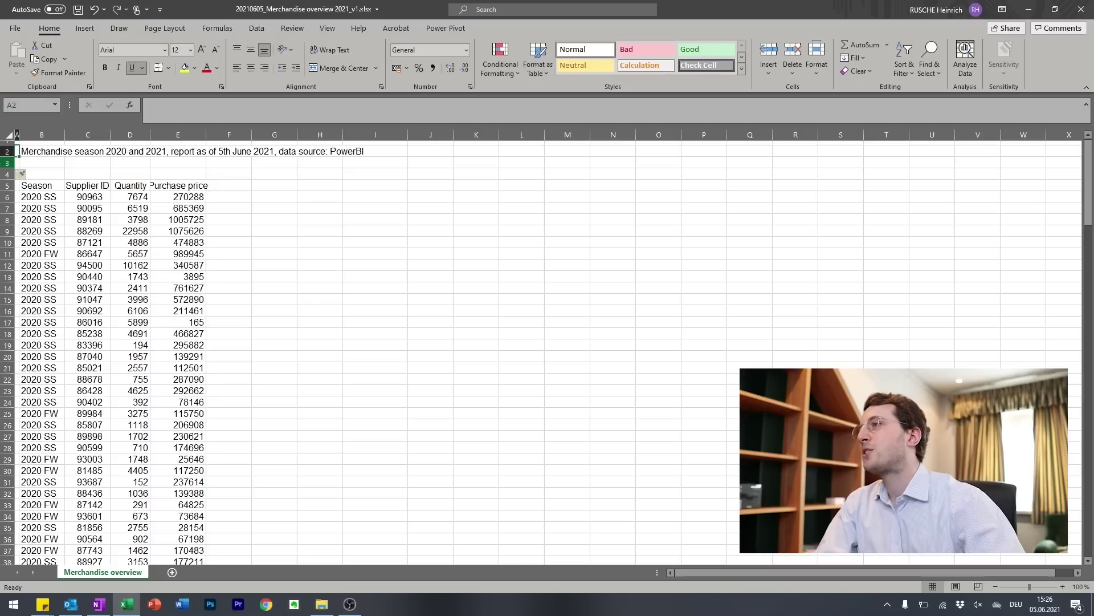
click(64, 152)
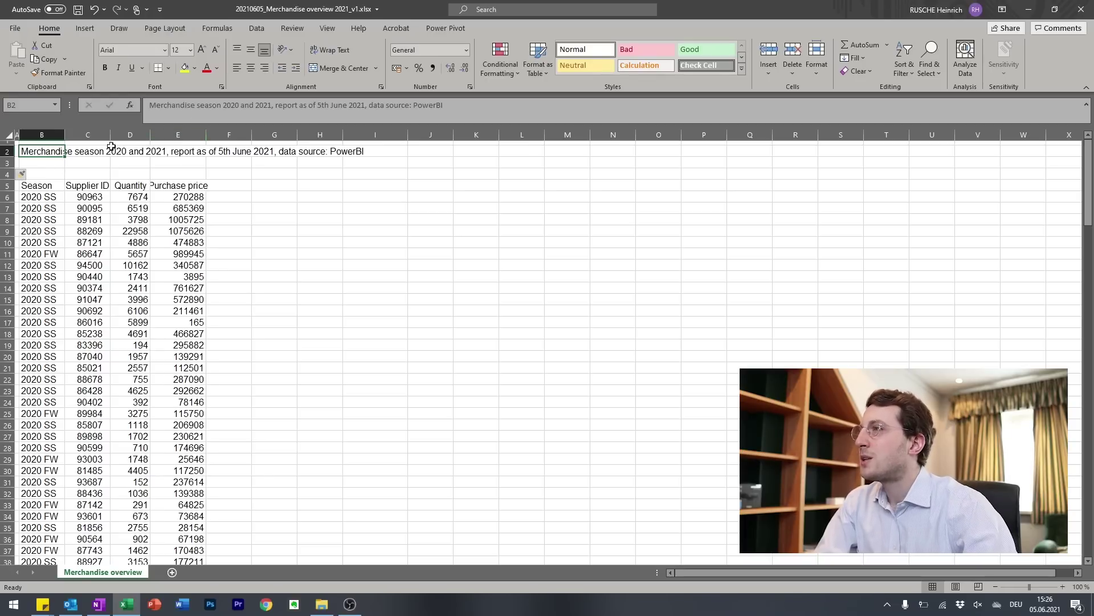
key(ctrl+c)
click(42, 163)
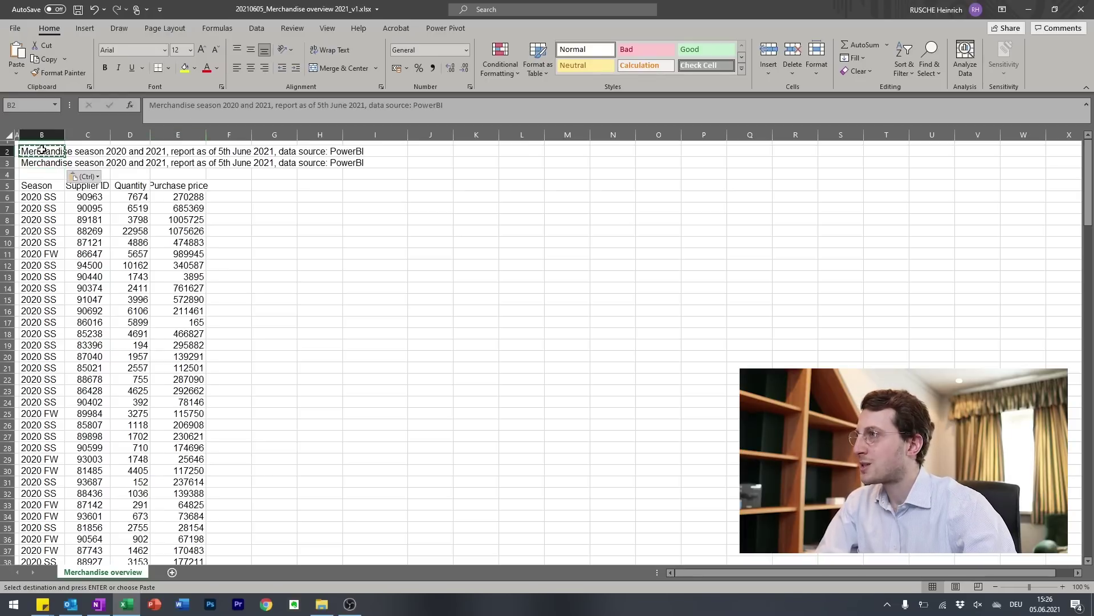
key(ctrl+v)
click(46, 147)
text(Merchans)
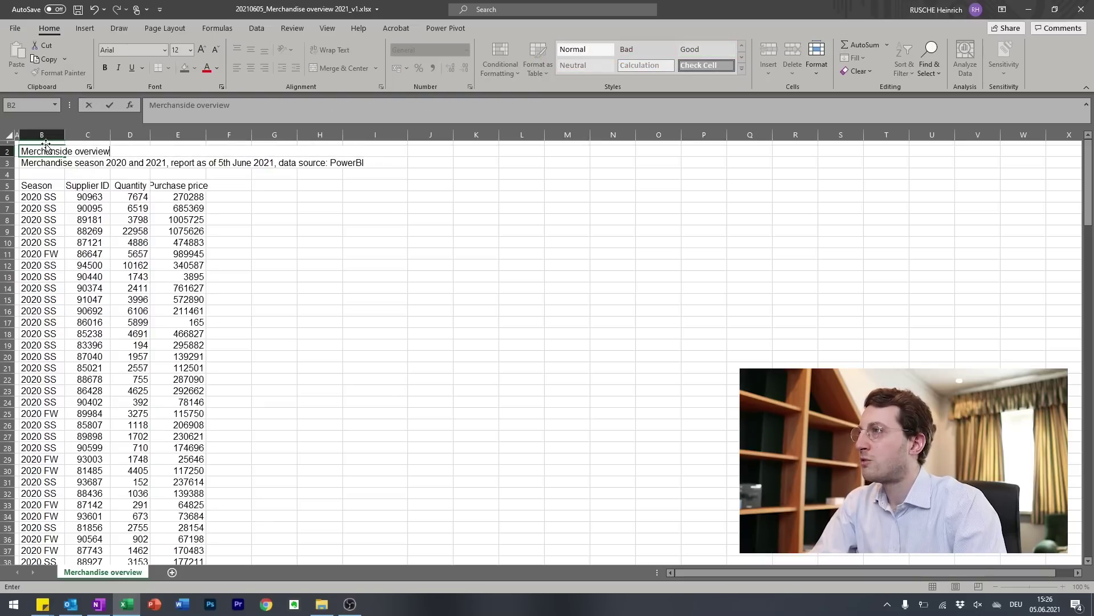
text(ide overview)
key(Return)
Rewrite B3 as 'Season 2020 and 2021, report as of 5th June 2021, data source: PowerBI'.
click(46, 147)
key(Return)
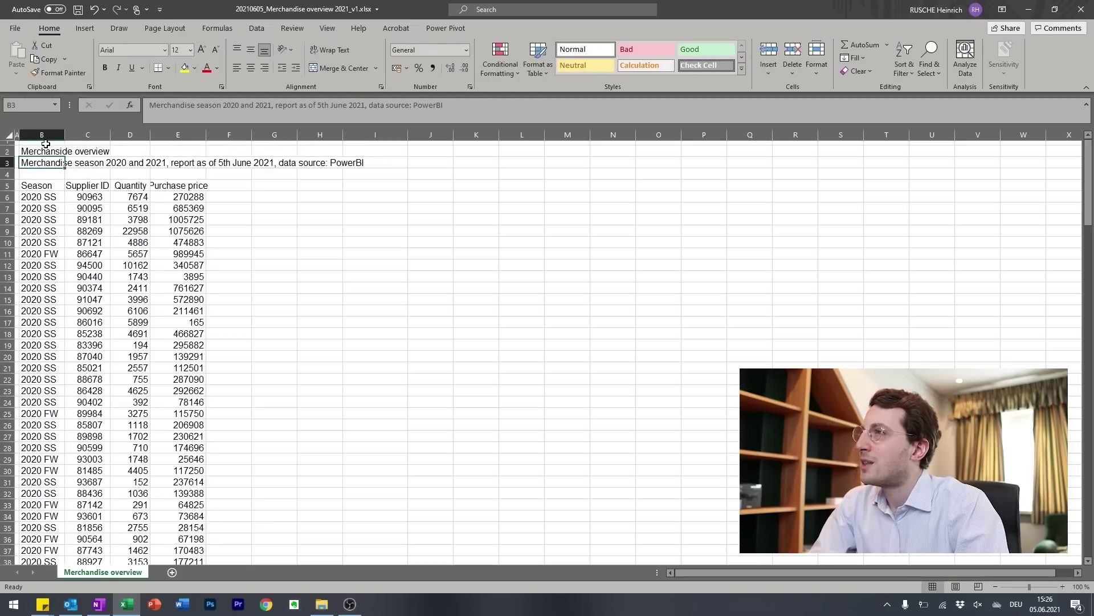
text(Seas)
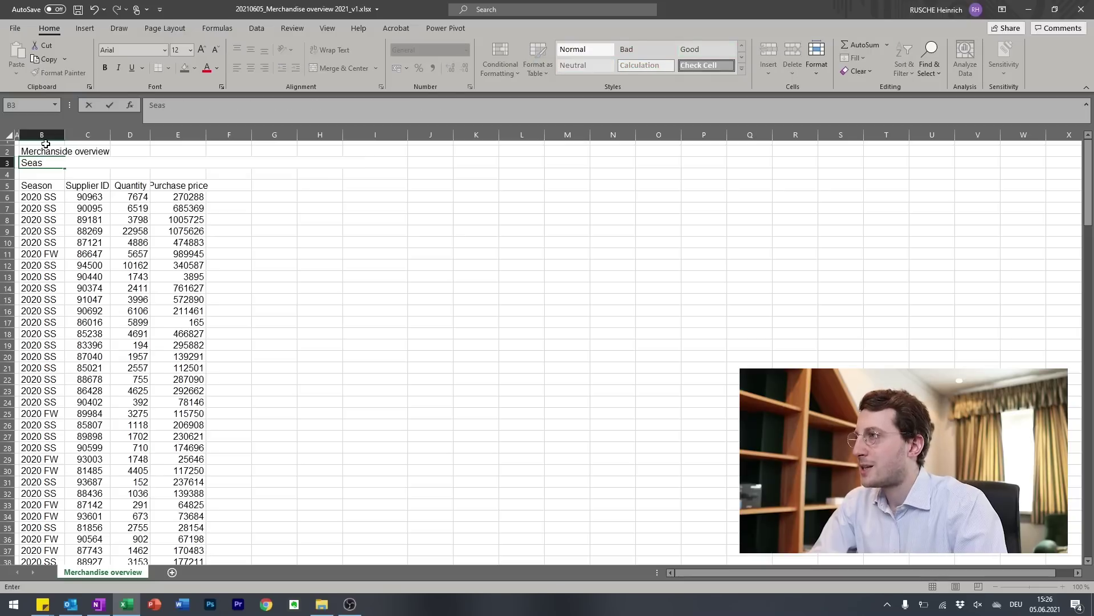
key(ctrl+z)
key(Escape)
key(ctrl+c)
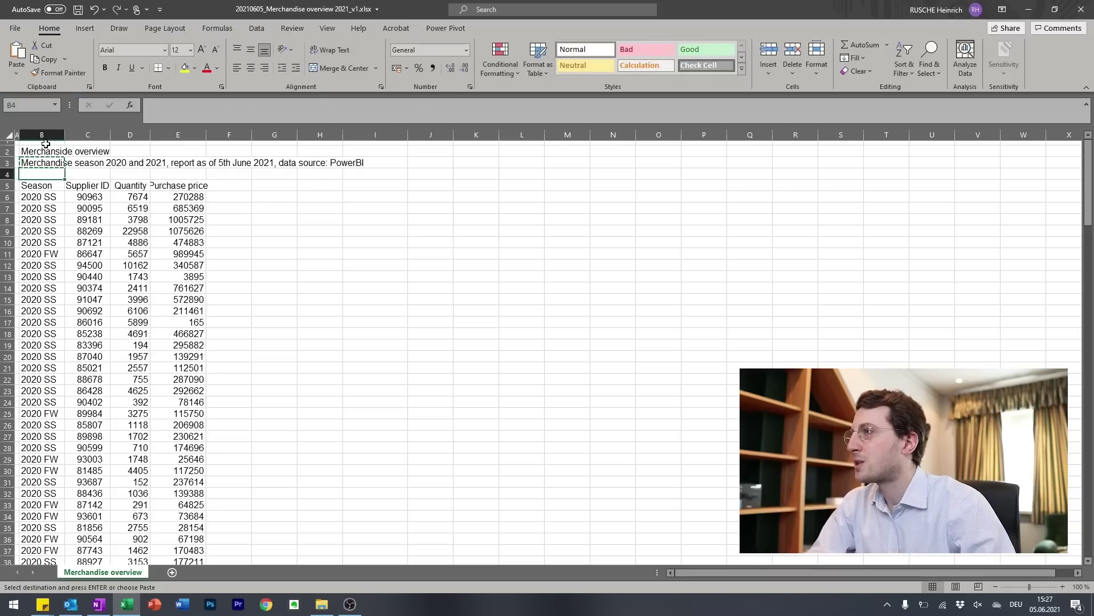
key(Down)
key(ctrl+v)
key(Up)
text(Season 2020)
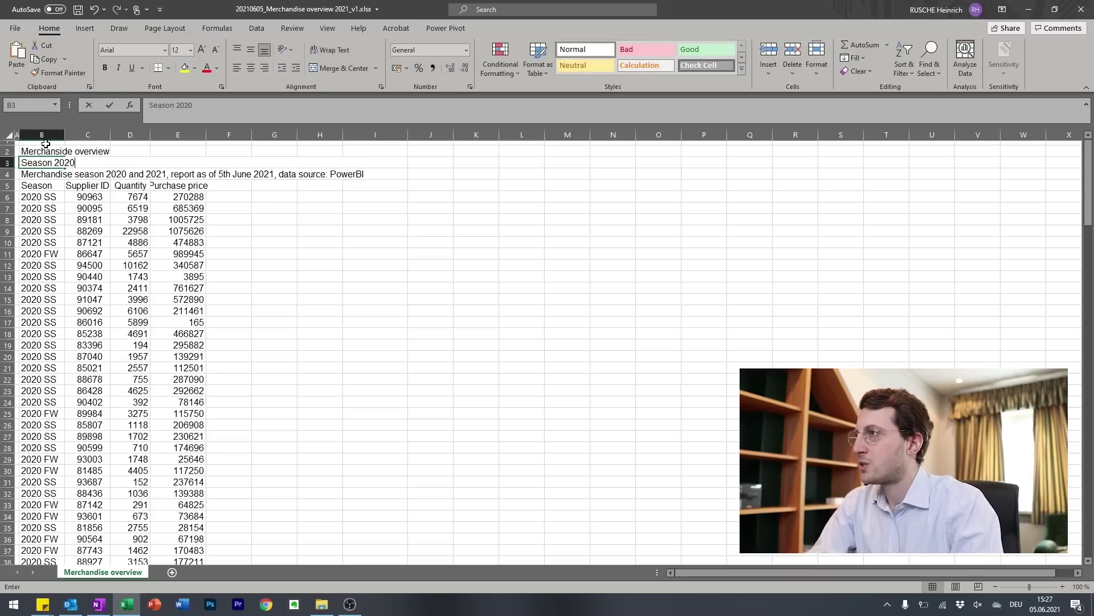
text( and 2021, rep)
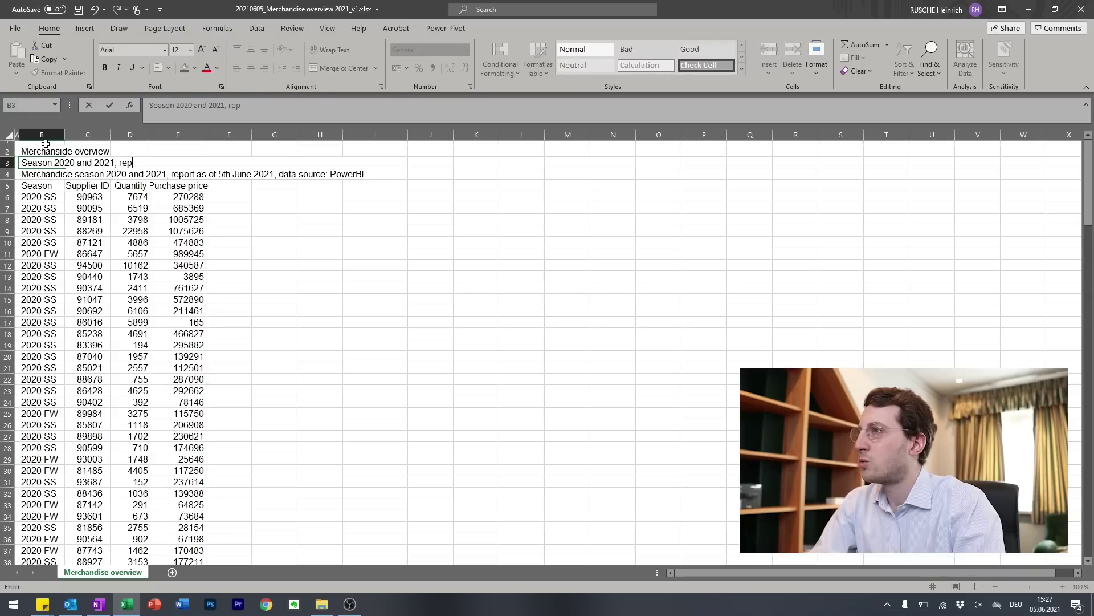
text(ort as of 5th June 2021, data source: Pow)
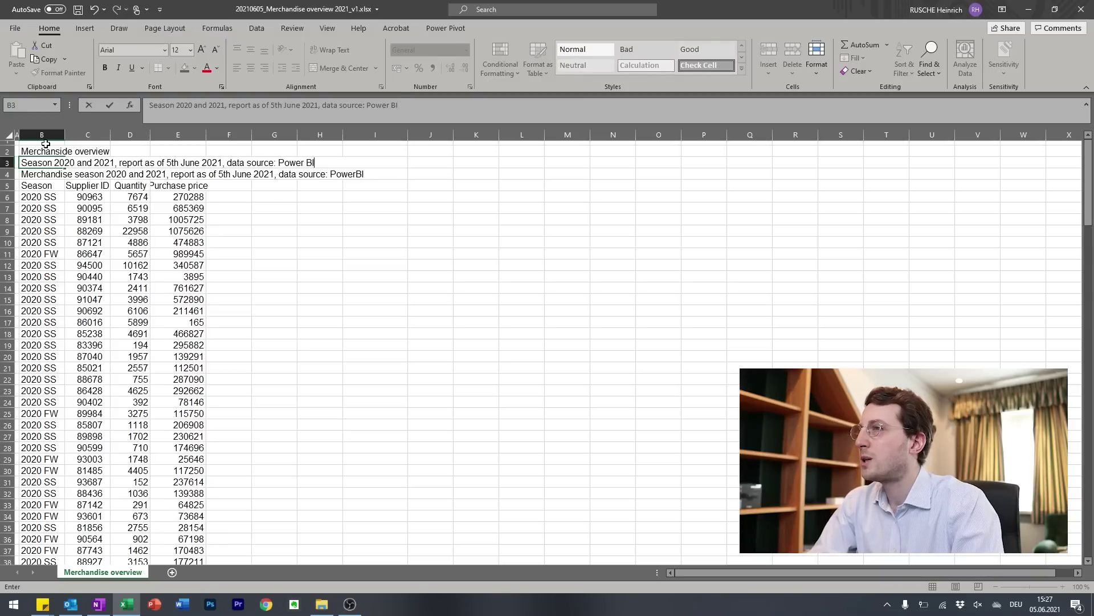
text(erBI)
key(Return)
key(Delete)
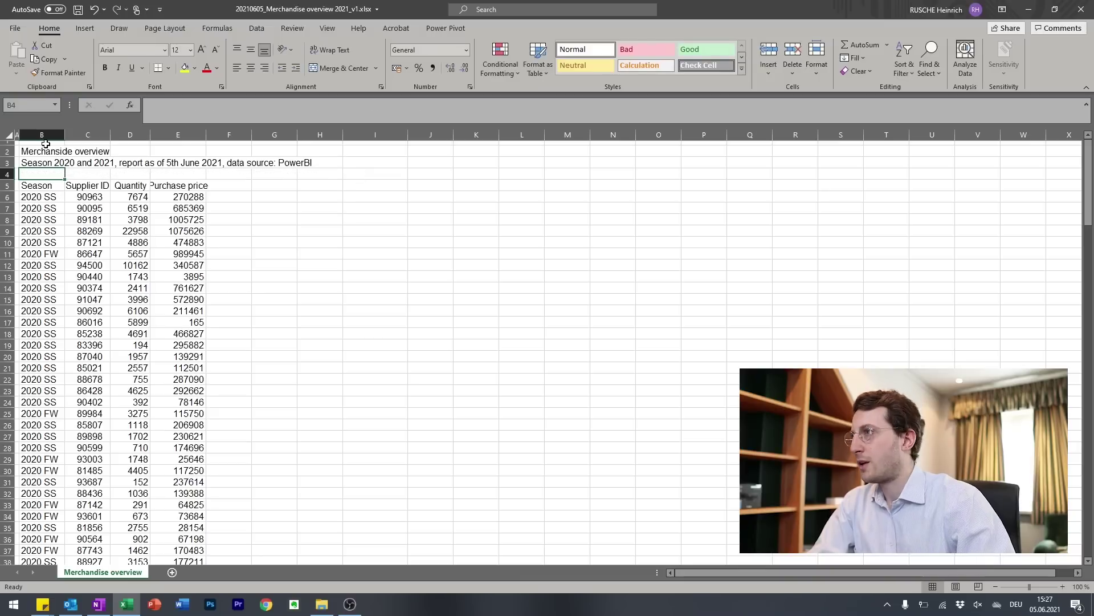
key(Up)
key(Up)
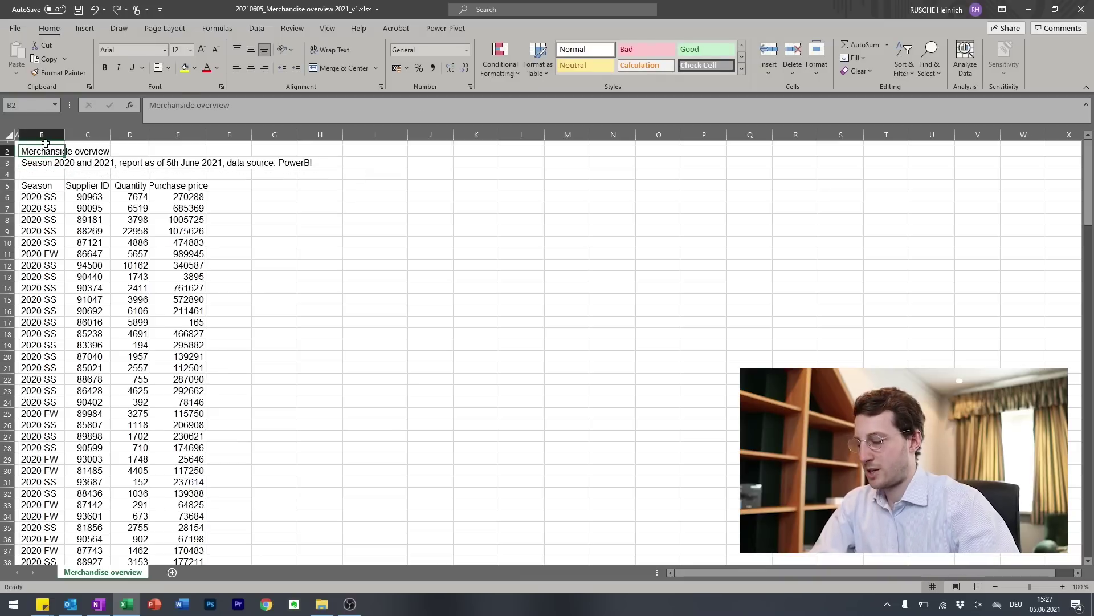
Bold the heading, autofit columns C to E and widen column B slightly.
key(ctrl+b)
click(59, 184)
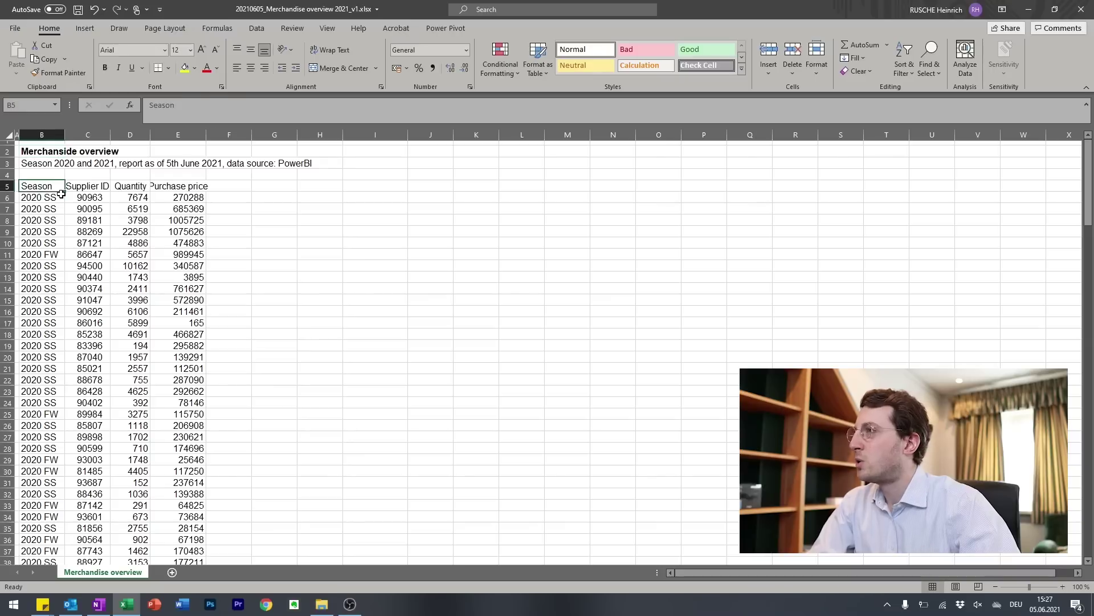
drag(88, 134, 182, 134)
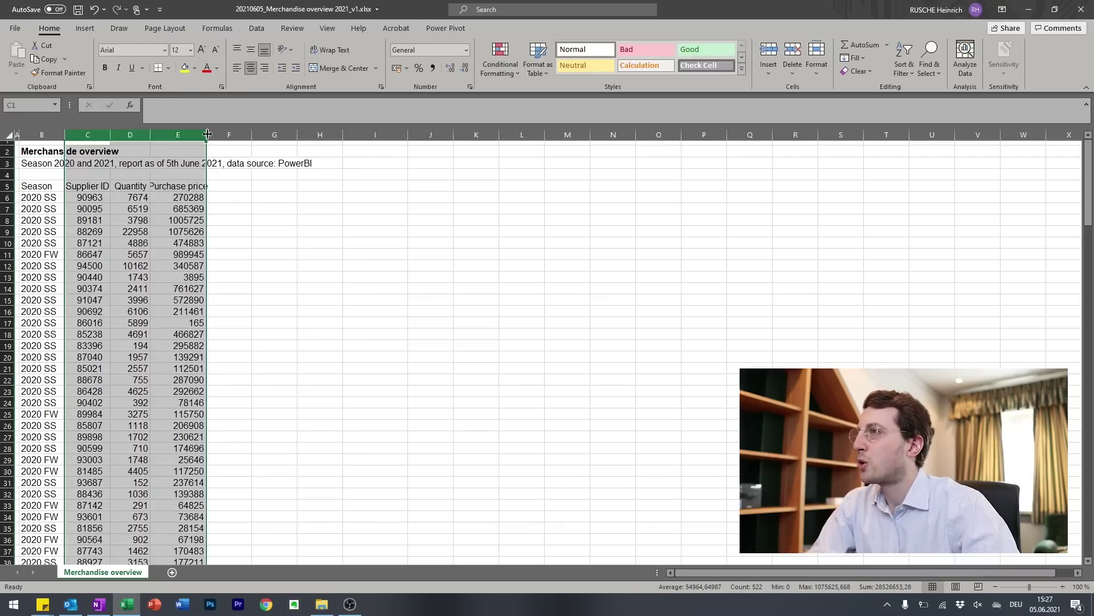
double_click(206, 134)
click(194, 289)
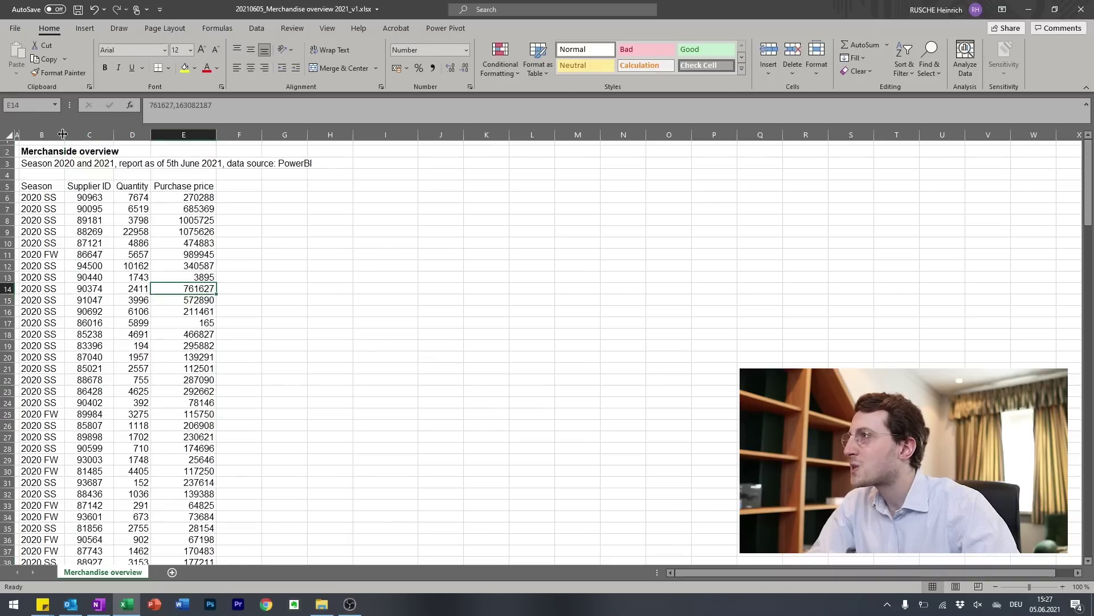
drag(63, 134, 63, 134)
click(90, 209)
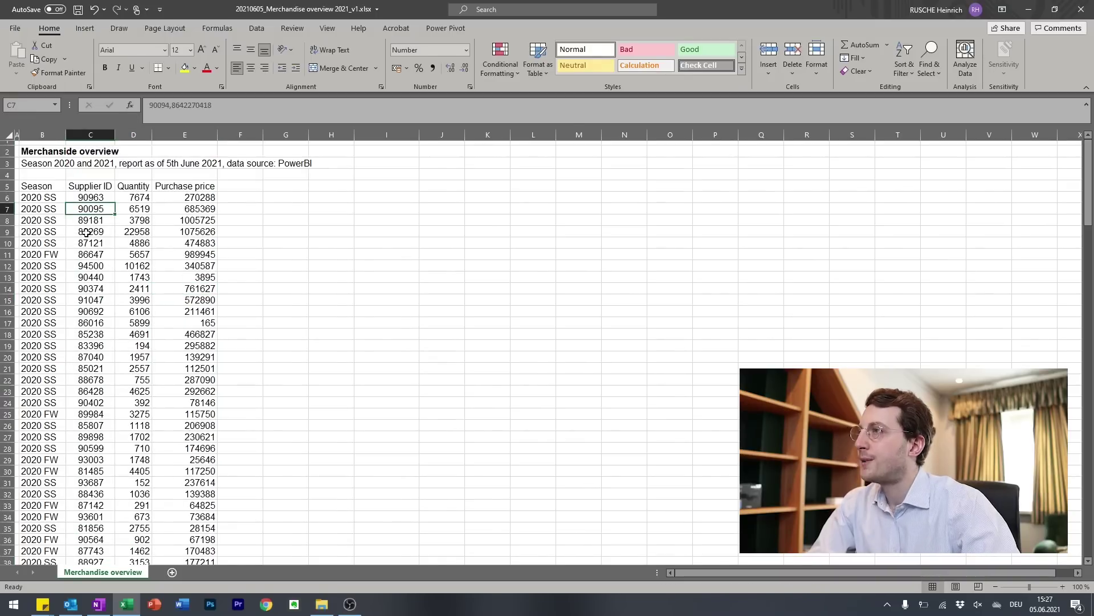
Apply All Borders to the table range B5:E178.
click(56, 189)
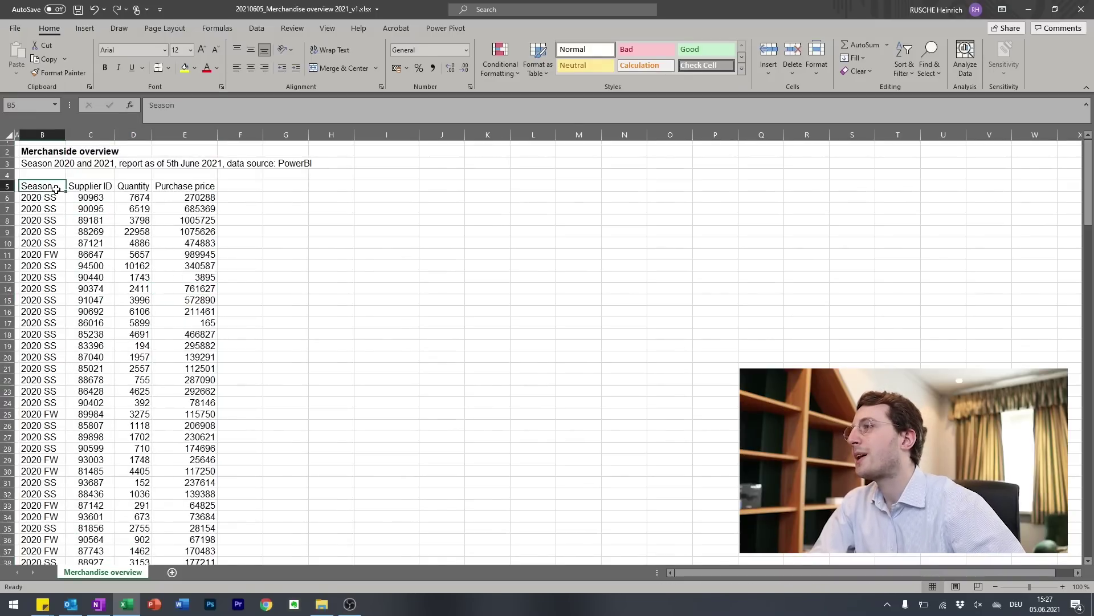
key(shift+Right)
key(shift+Right)
key(shift+Right)
key(ctrl+shift+Down)
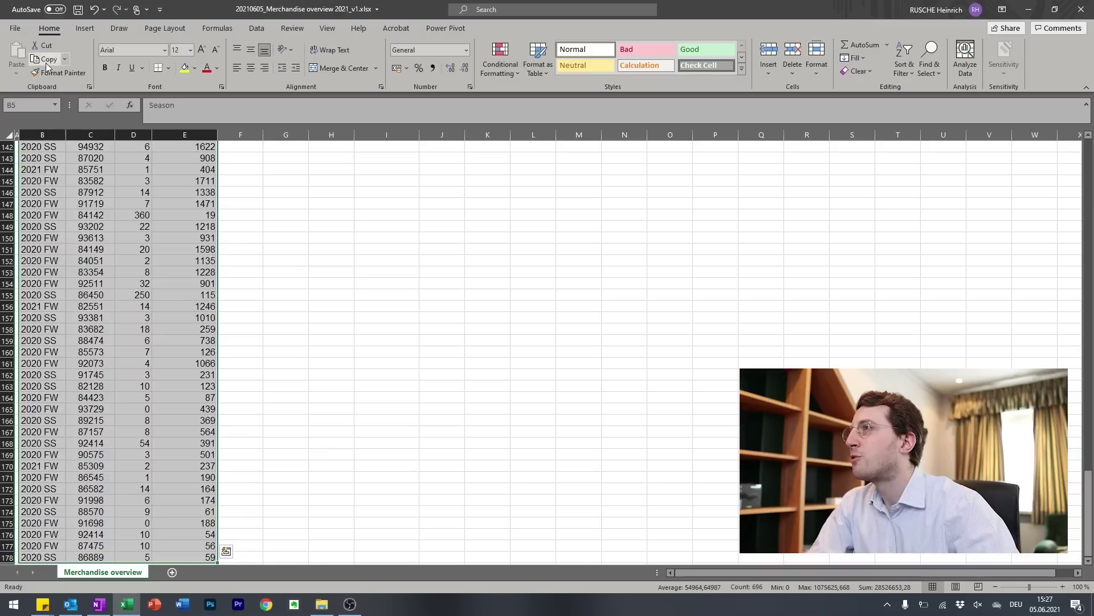
click(168, 68)
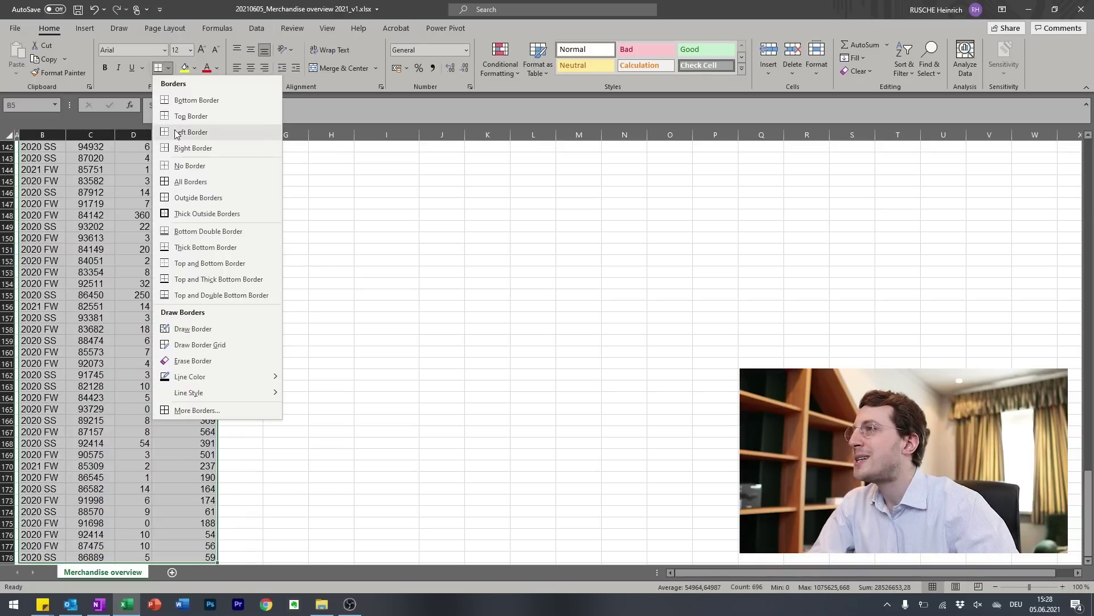
click(189, 178)
click(129, 209)
key(ctrl+Up)
key(ctrl+Up)
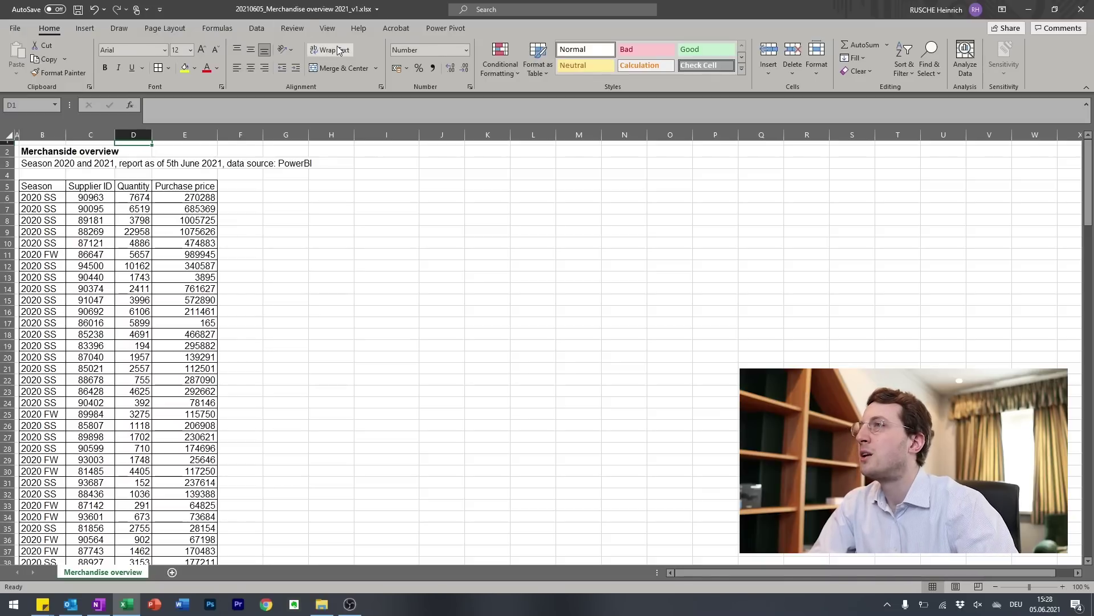
Hide the worksheet gridlines.
click(328, 30)
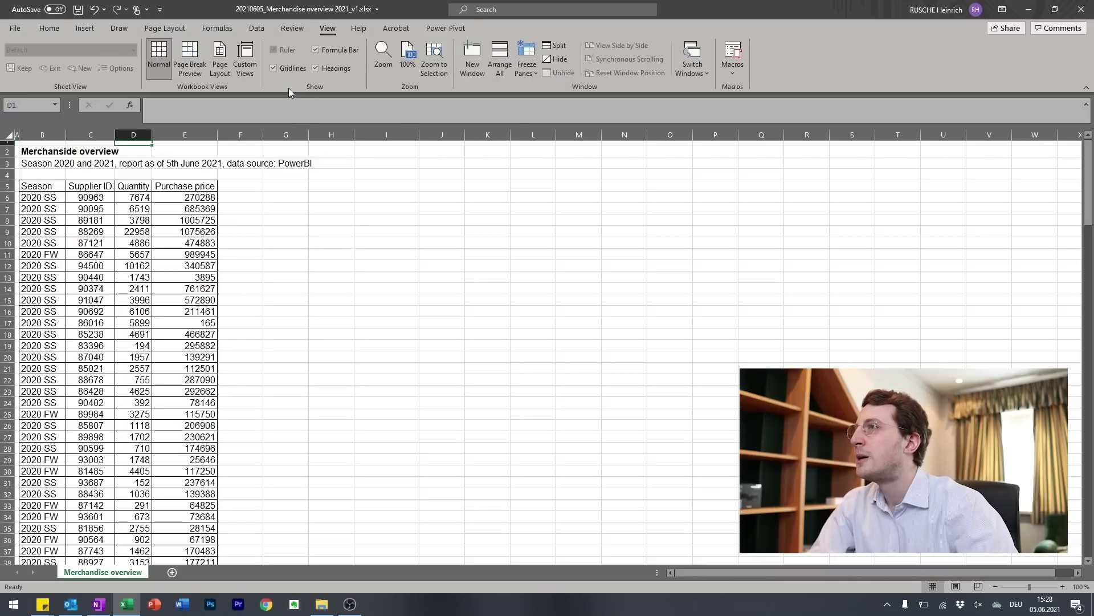
click(289, 68)
click(298, 264)
click(279, 357)
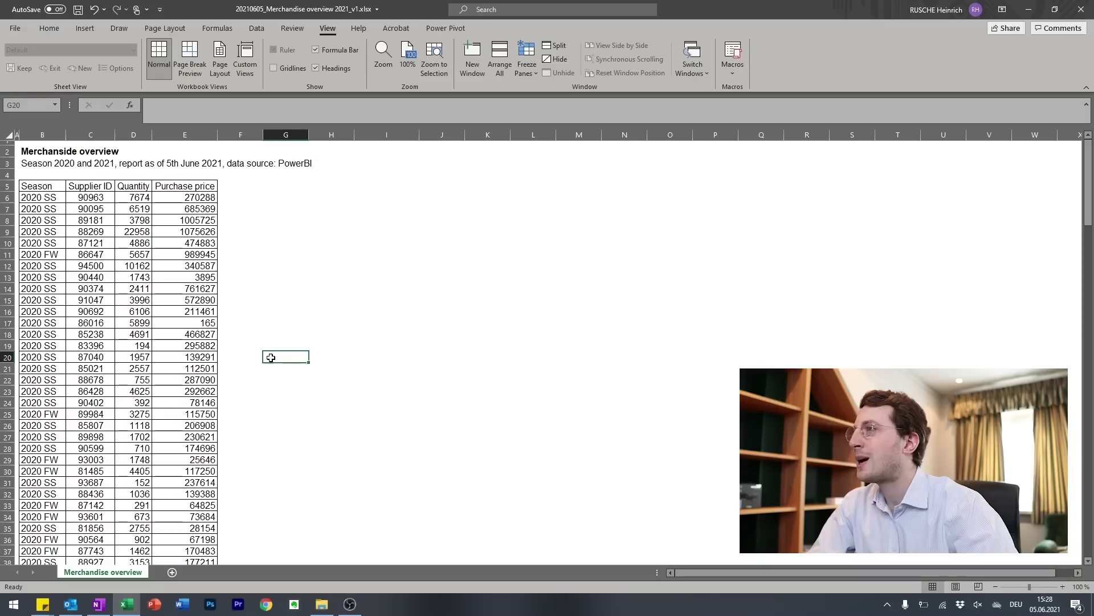
Give the header cells B5:E5 a dark blue fill with bold white text.
drag(188, 185, 56, 187)
click(39, 32)
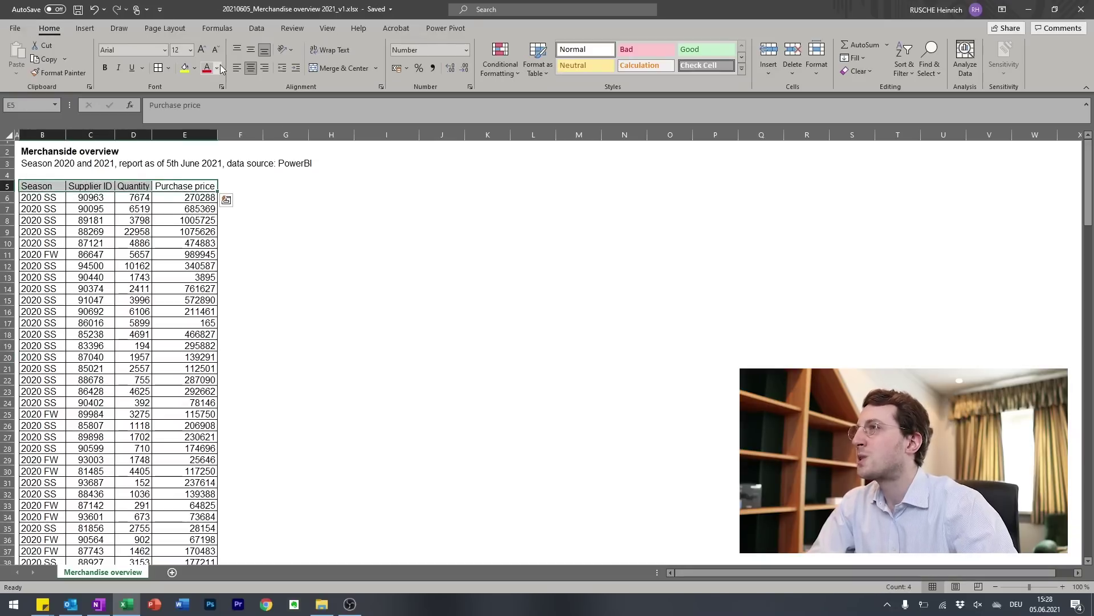
click(195, 68)
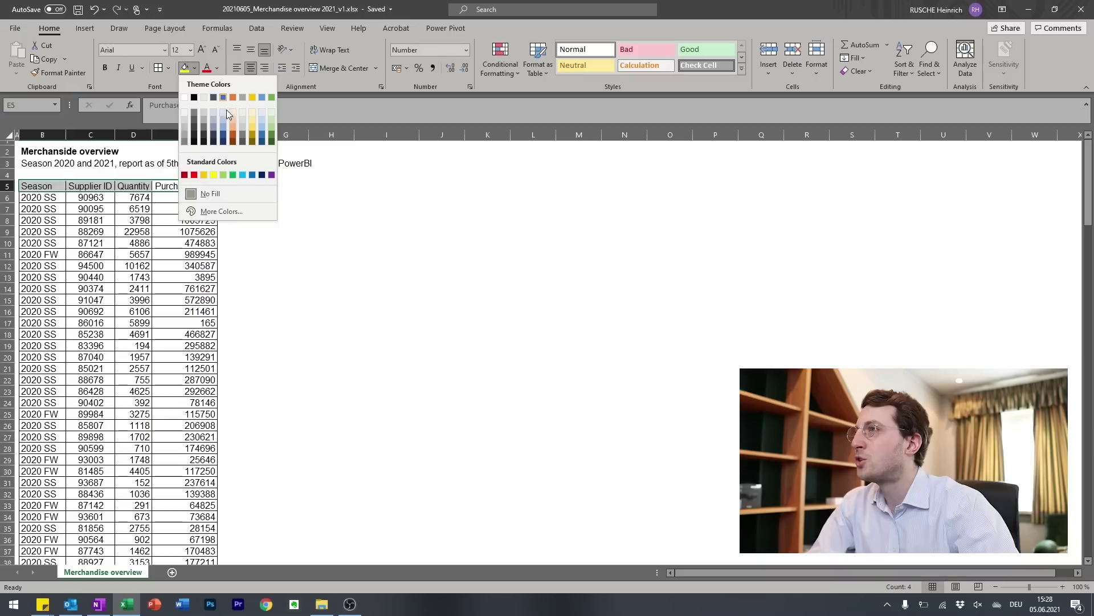
click(223, 140)
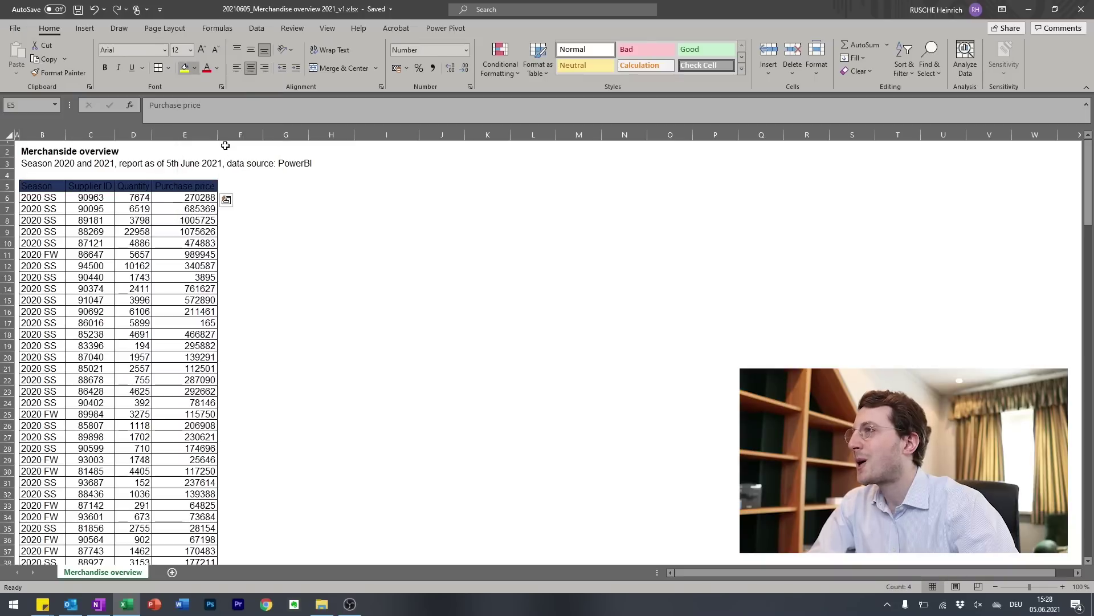
click(217, 68)
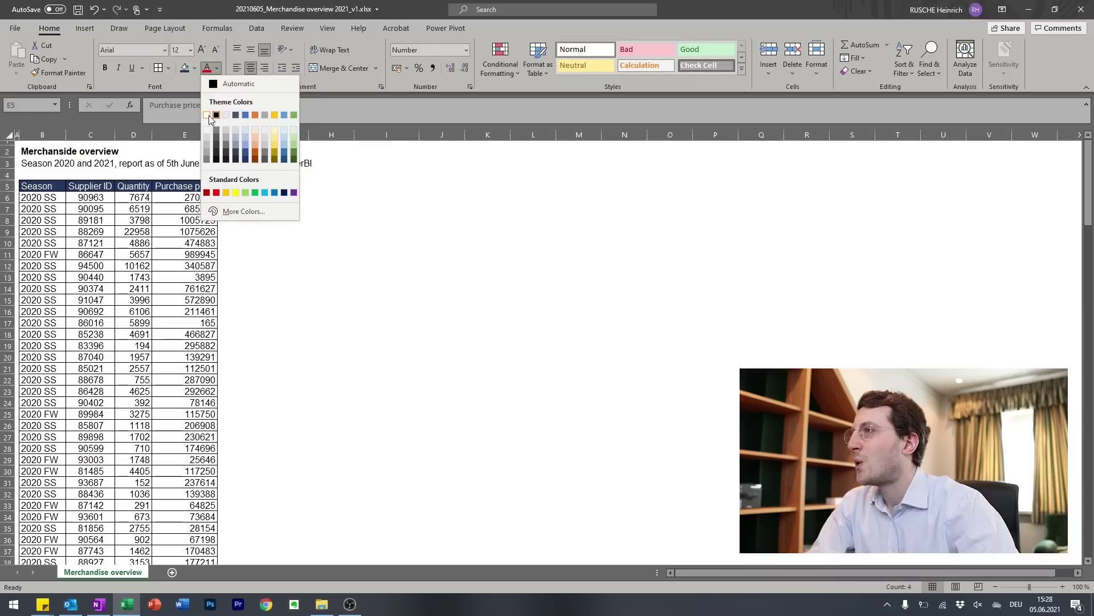
click(207, 115)
key(ctrl+b)
click(133, 255)
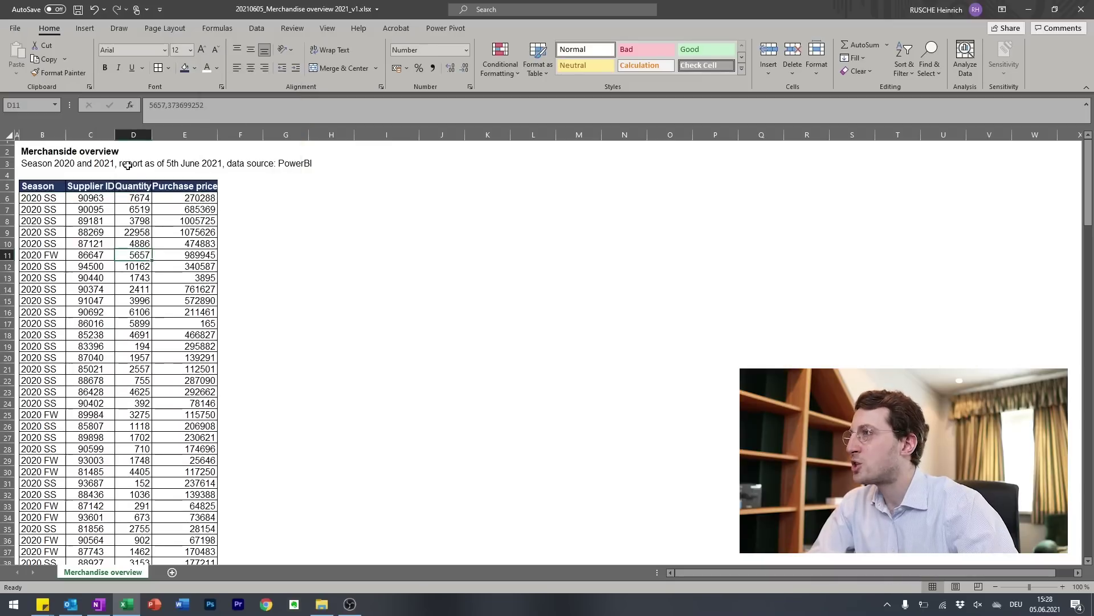
Autofit columns C–E and shorten the empty row 4.
drag(185, 134, 90, 135)
double_click(218, 134)
click(197, 243)
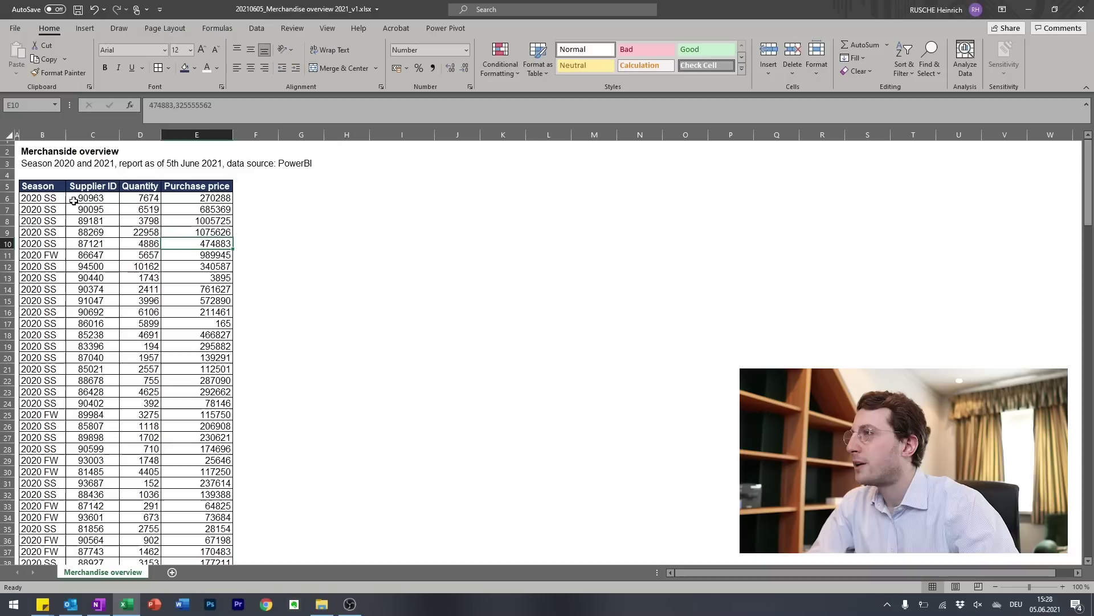
click(40, 175)
drag(11, 180, 10, 172)
Freeze rows 1–5 above the first data row and scroll to confirm the header stays put.
click(74, 228)
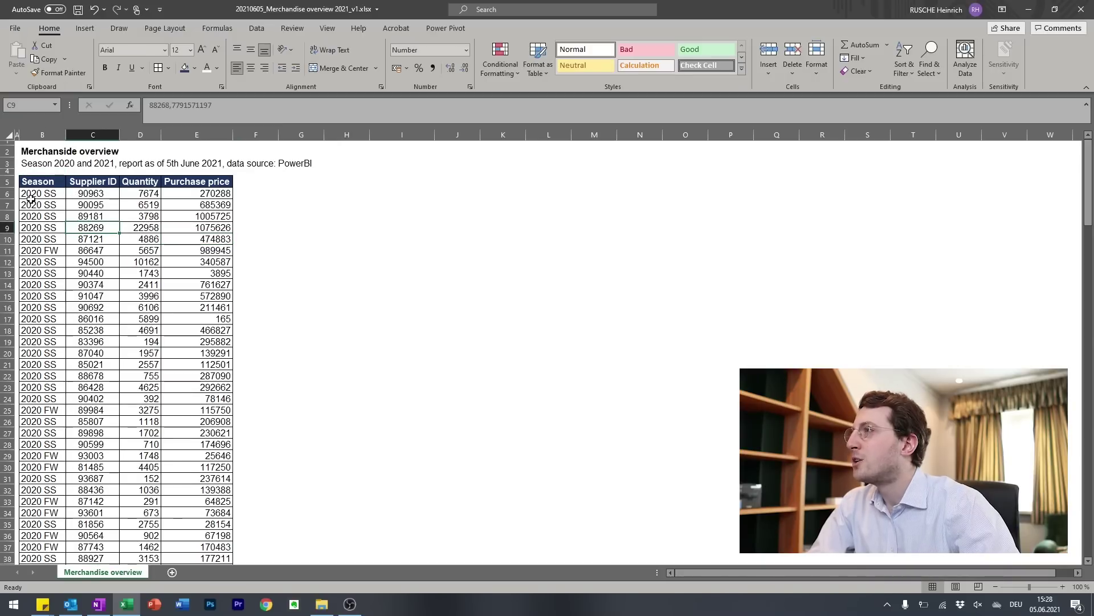
scroll(137, 242, down, 14)
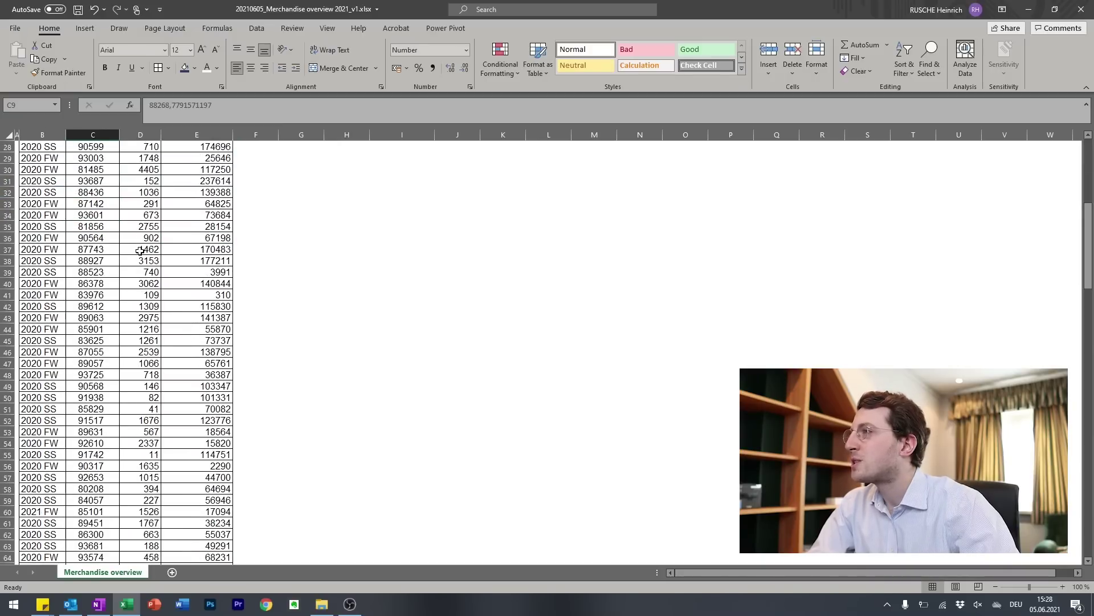
scroll(138, 238, up, 14)
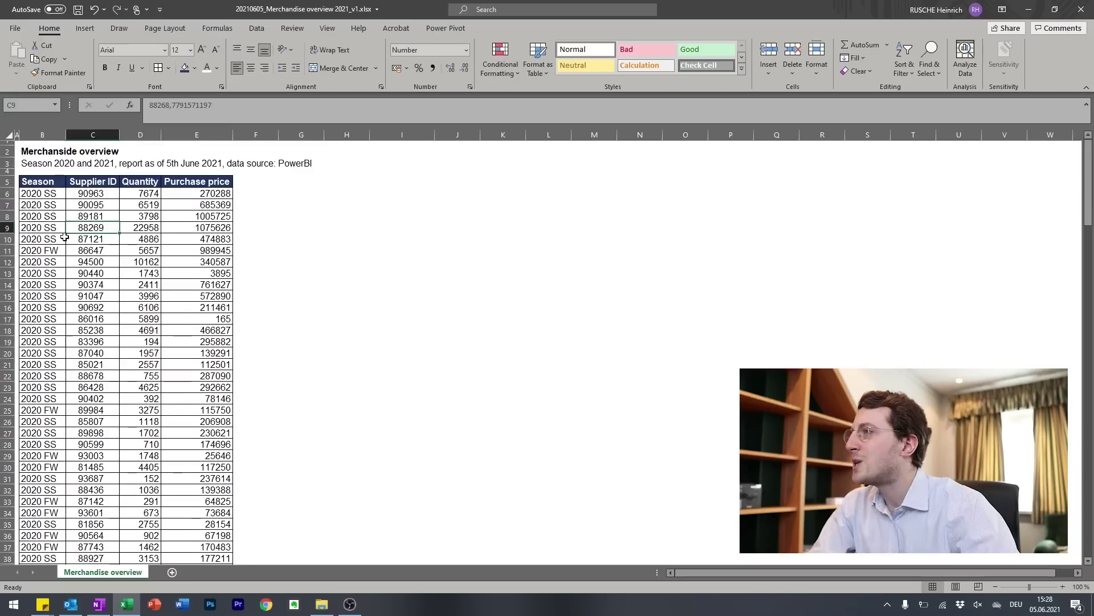
click(17, 193)
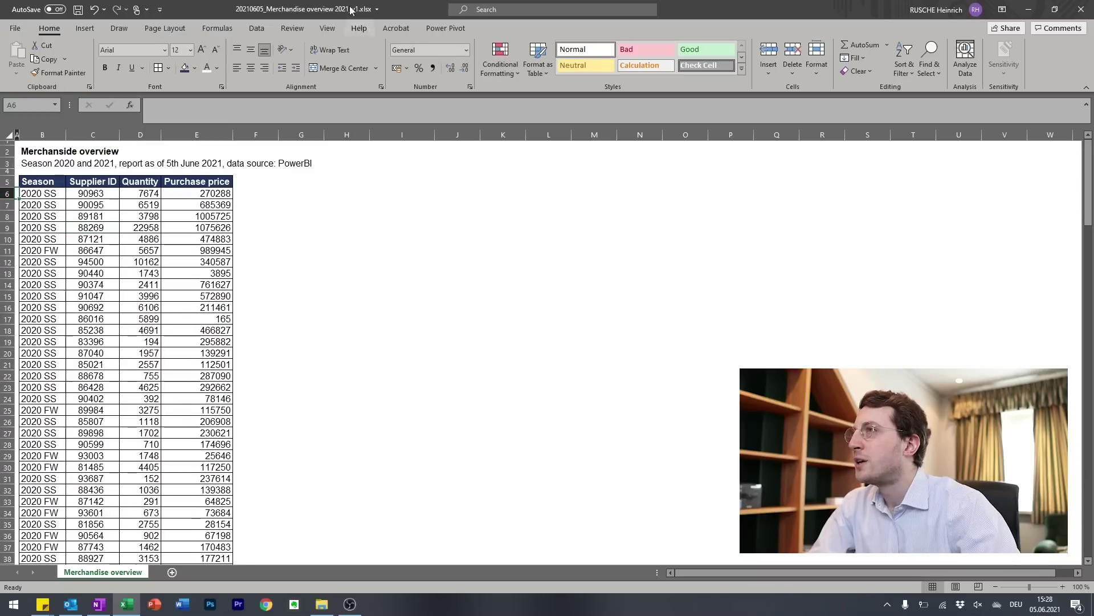
click(327, 28)
click(523, 75)
click(544, 101)
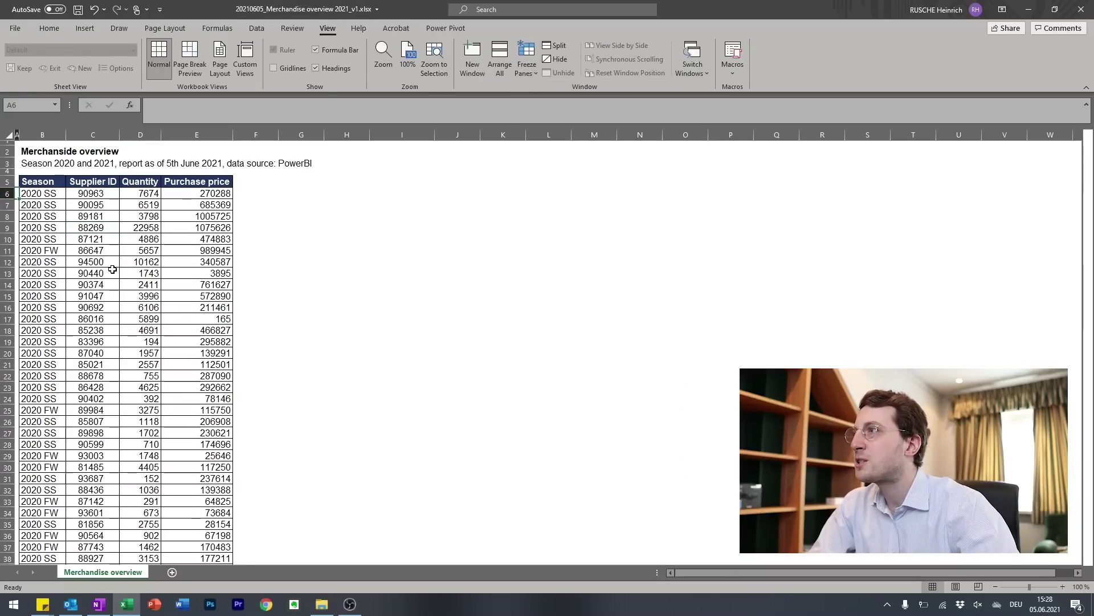
click(112, 273)
scroll(92, 251, down, 11)
scroll(85, 233, down, 20)
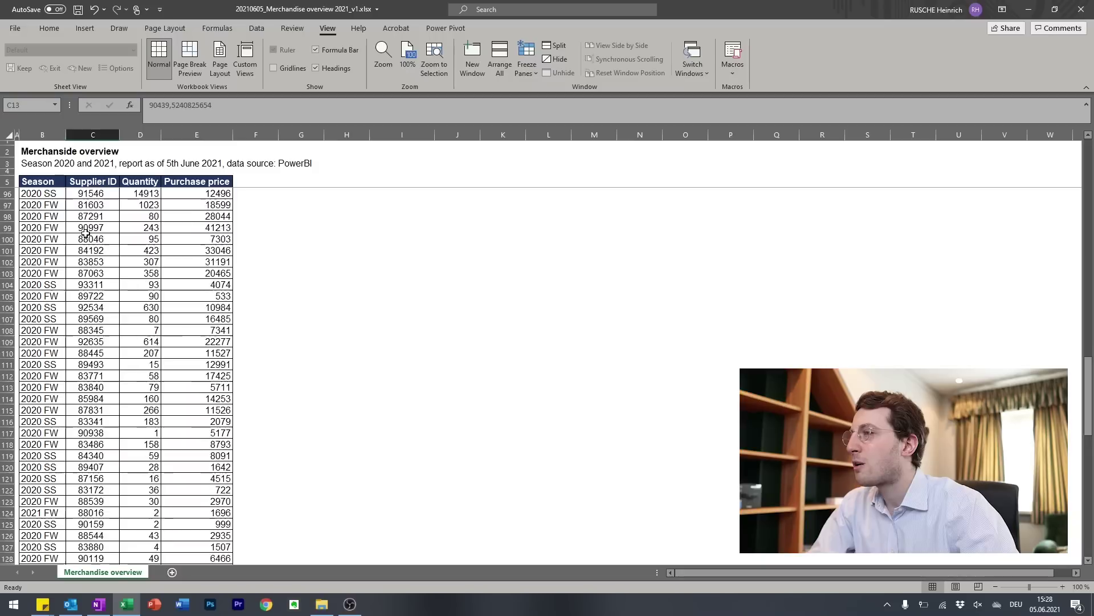
scroll(86, 232, up, 20)
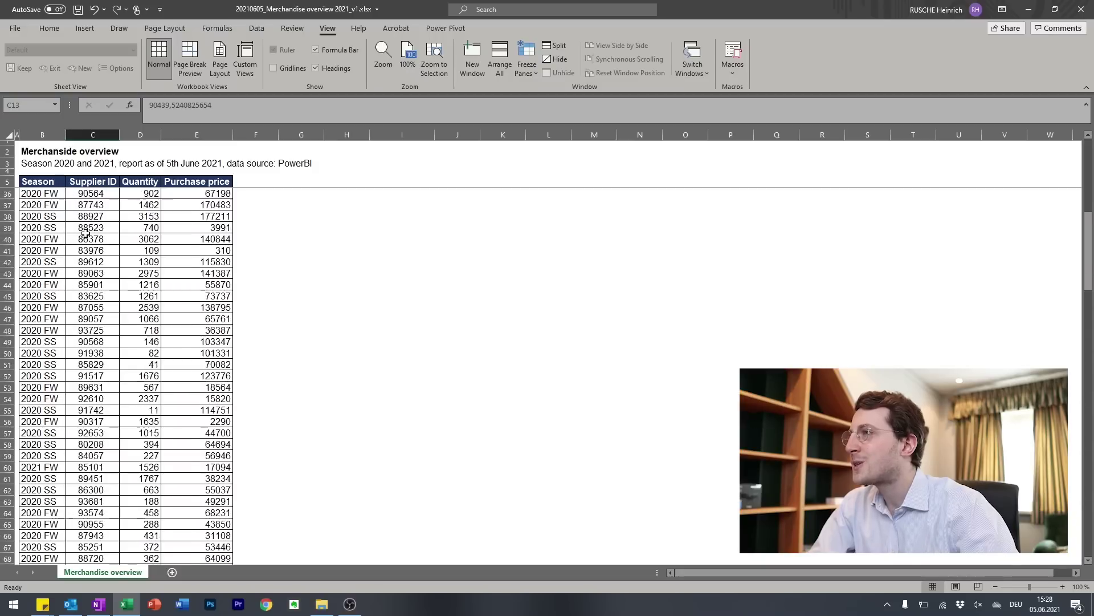
scroll(86, 232, up, 7)
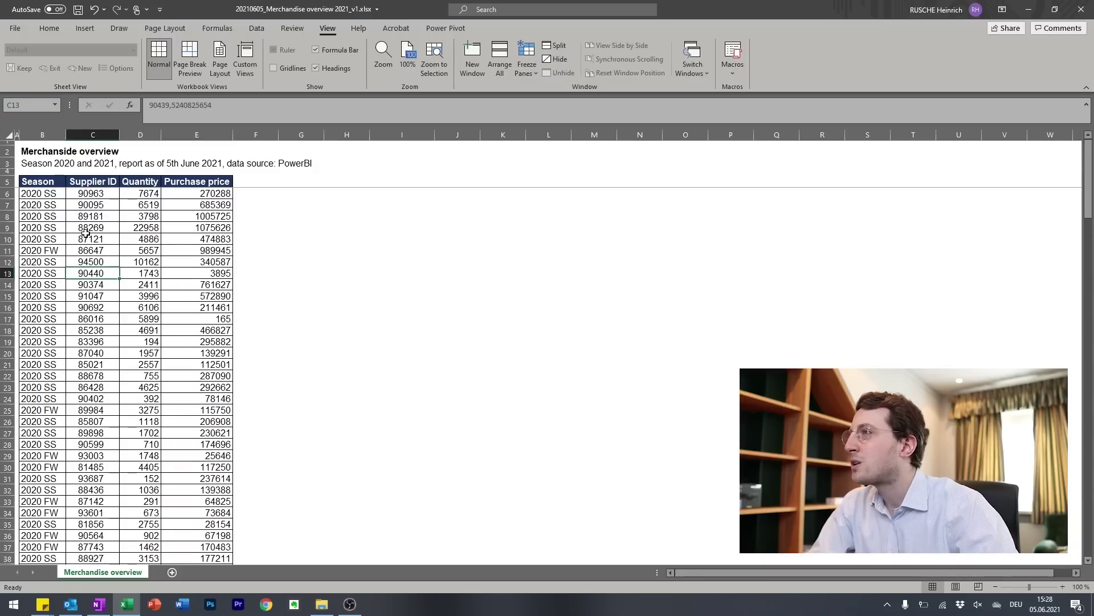
Copy the Quantity cell's formatting onto the Supplier ID column with Format Painter.
click(36, 155)
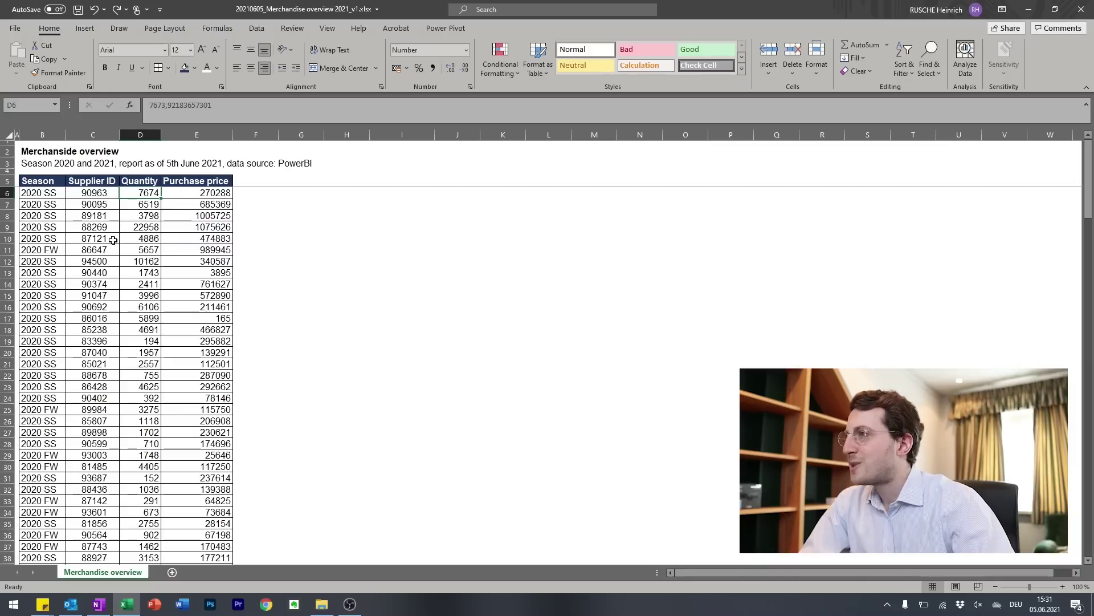
click(118, 196)
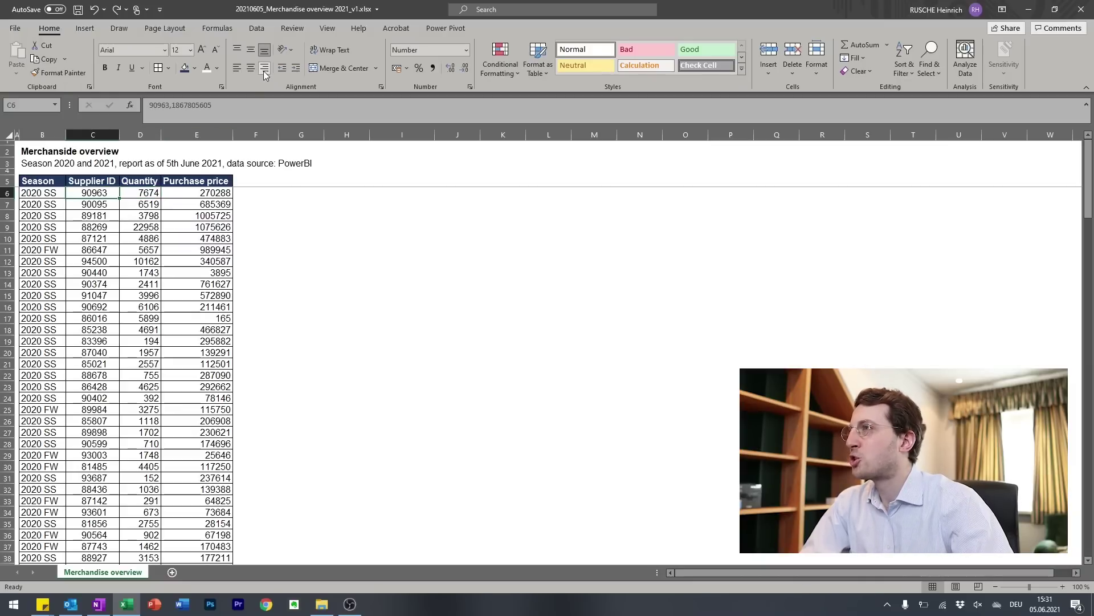
click(149, 195)
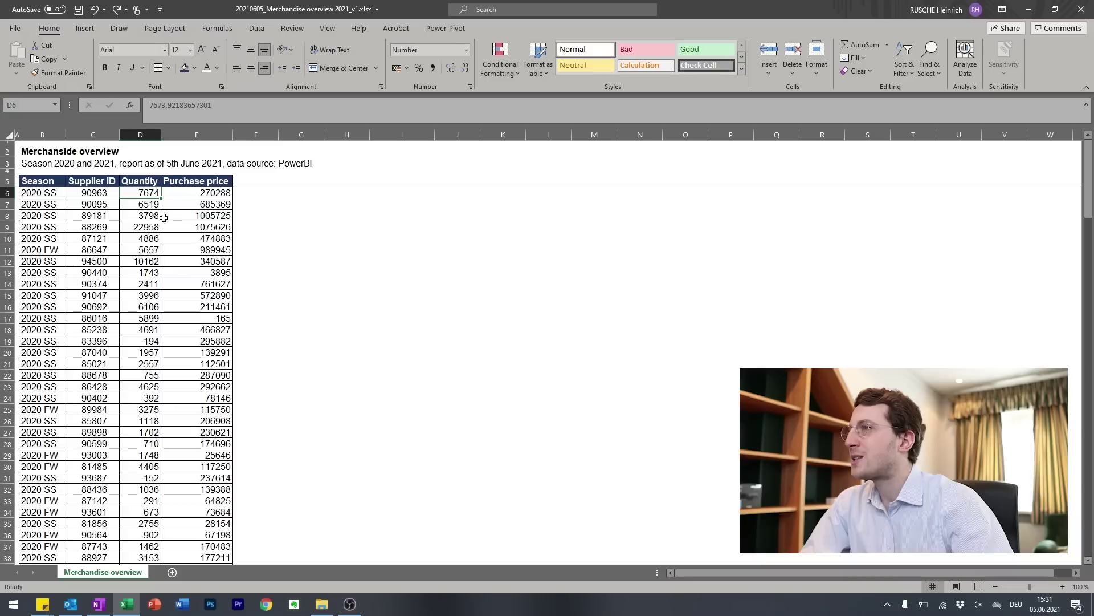
click(59, 72)
mouse_move(94, 193)
mouse_down()
mouse_move(94, 285)
mouse_move(44, 610)
mouse_move(74, 588)
mouse_move(99, 515)
mouse_move(96, 547)
mouse_up()
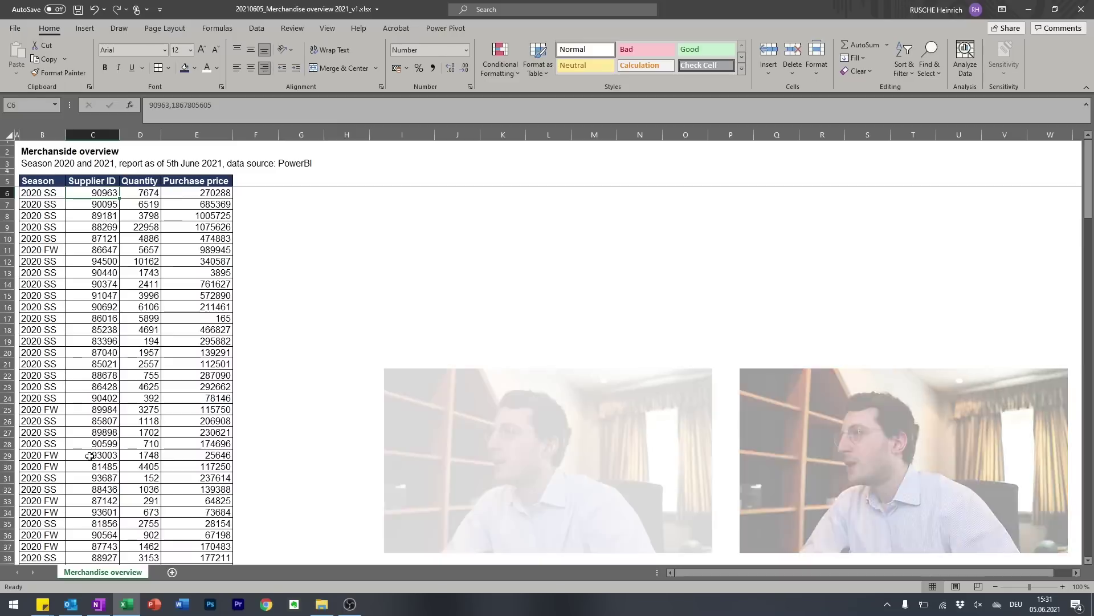
click(101, 195)
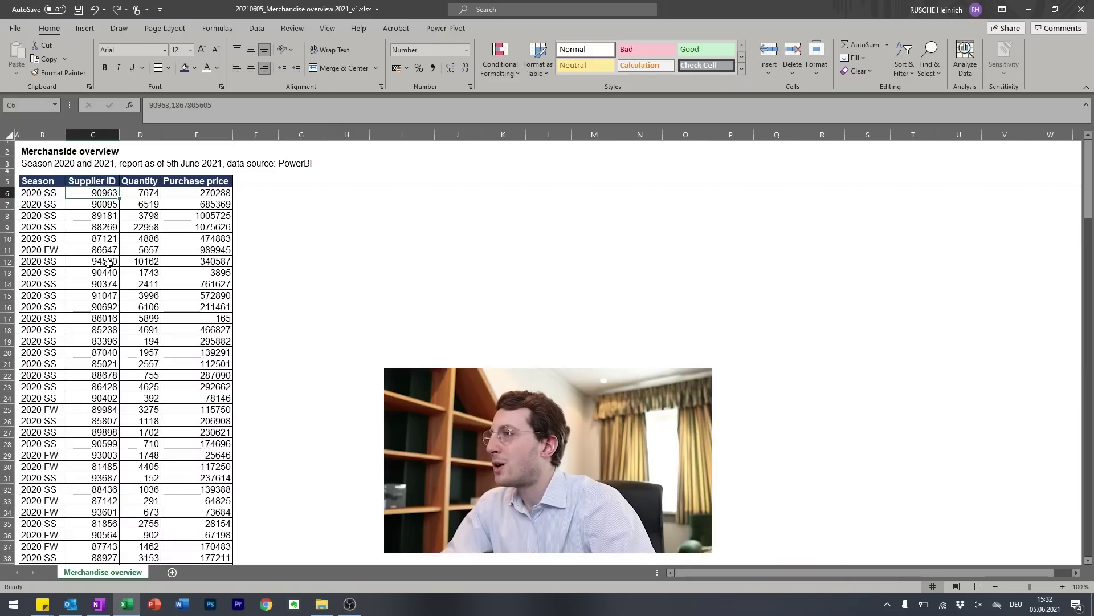
click(108, 272)
click(104, 342)
click(98, 278)
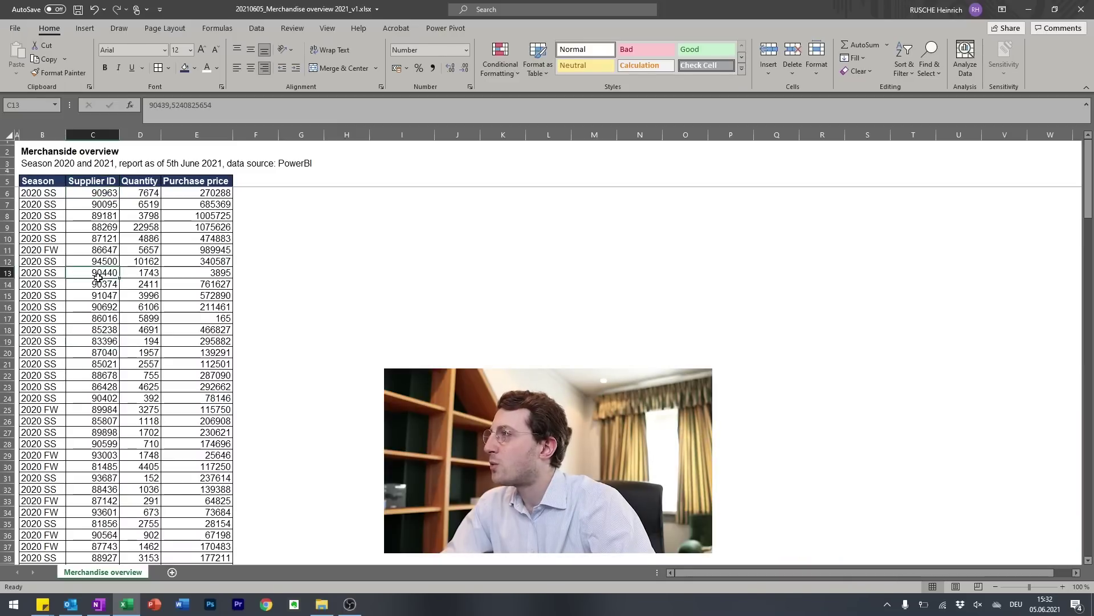
Format the Quantity values as whole numbers with thousands separators.
click(148, 194)
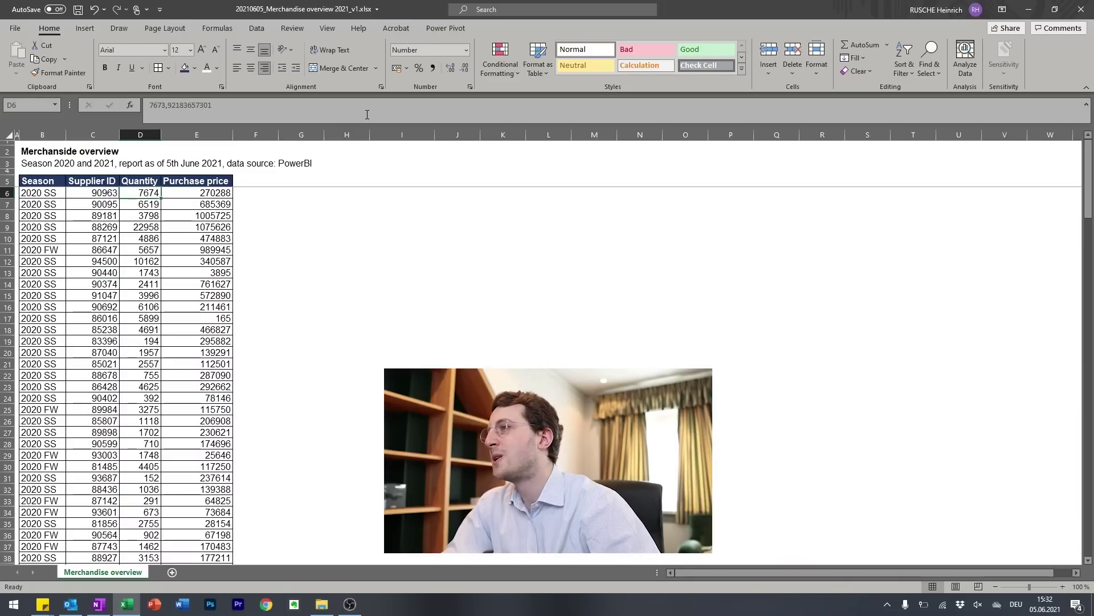
key(ctrl+shift+Down)
key(ctrl+1)
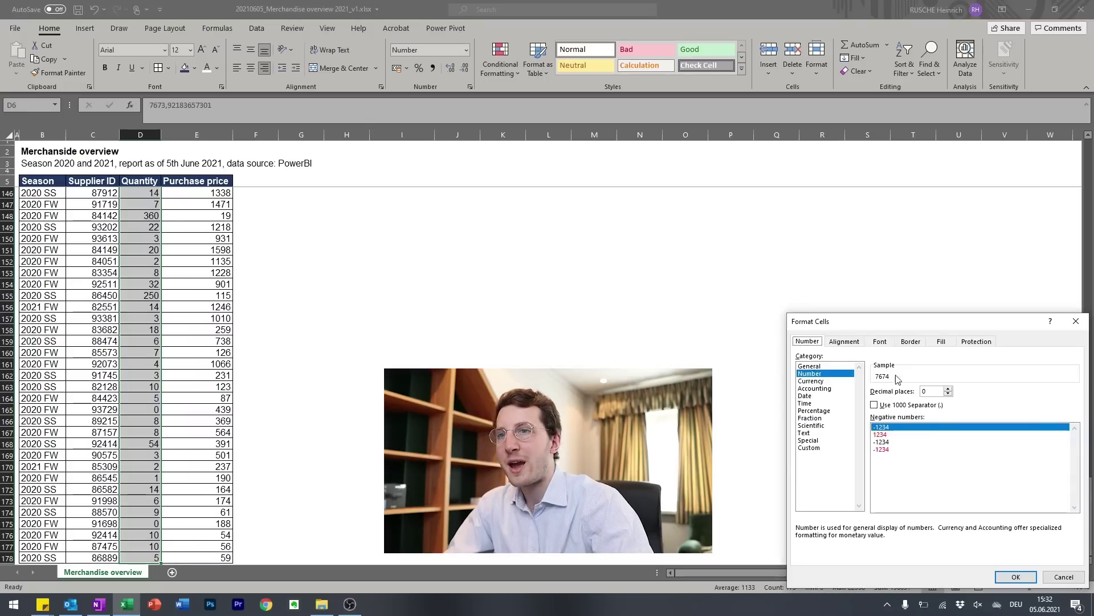
click(910, 406)
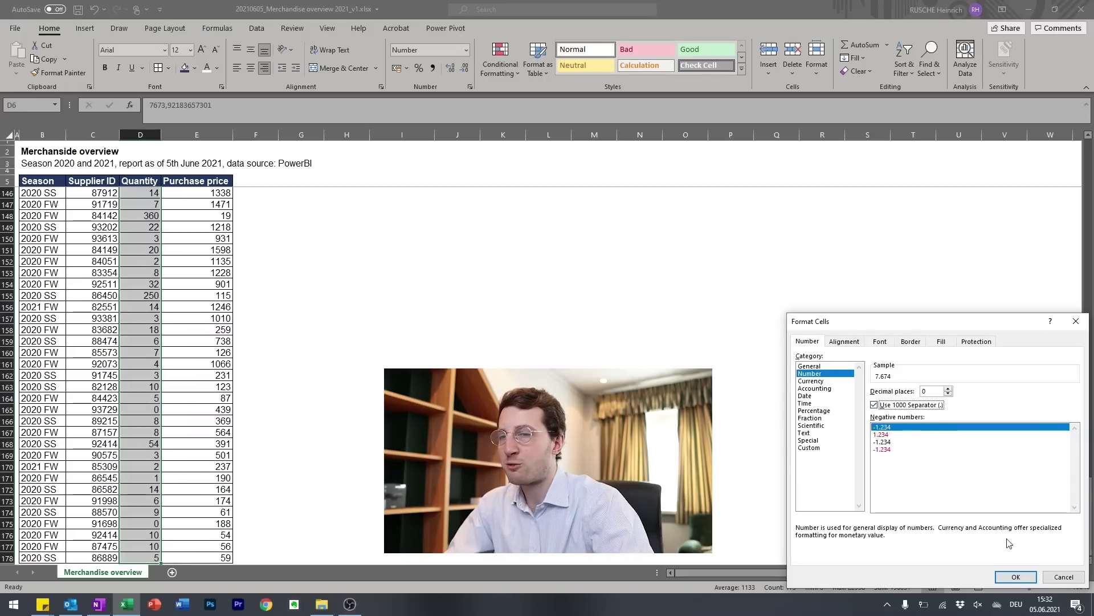
click(1015, 577)
click(134, 226)
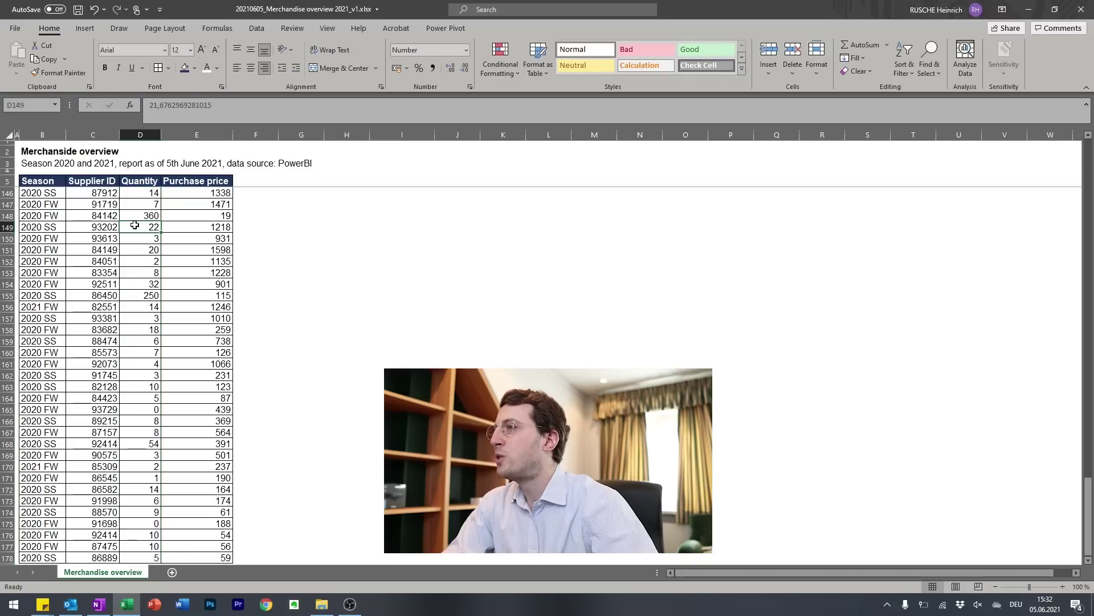
key(ctrl+Up)
Format purchase prices E6:E178 as € Accounting with no decimal places.
key(Down)
key(Right)
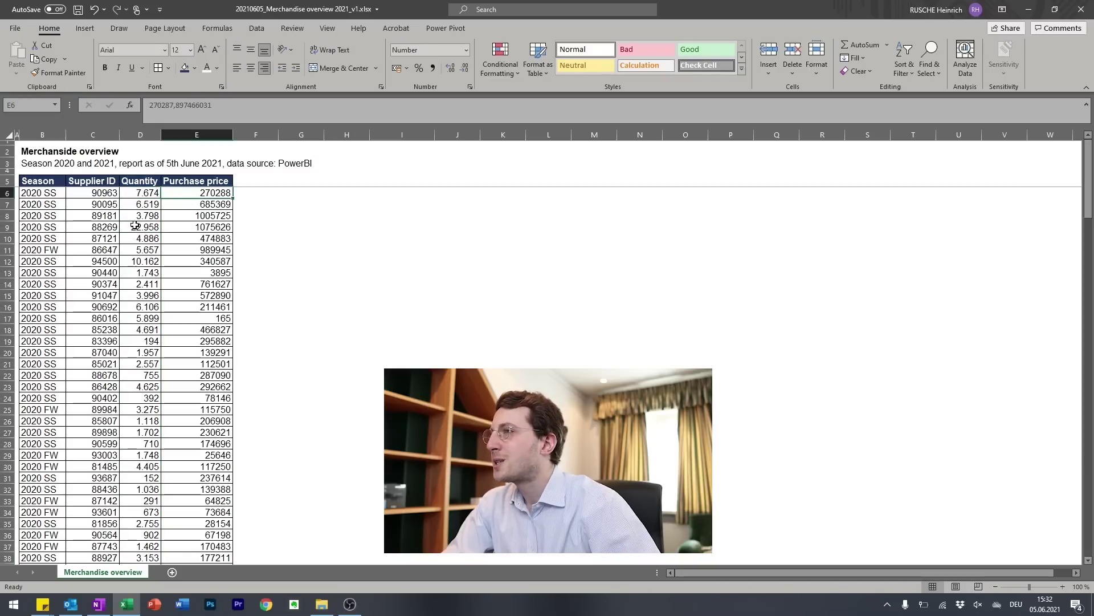
key(Up)
key(Down)
key(ctrl+shift+Down)
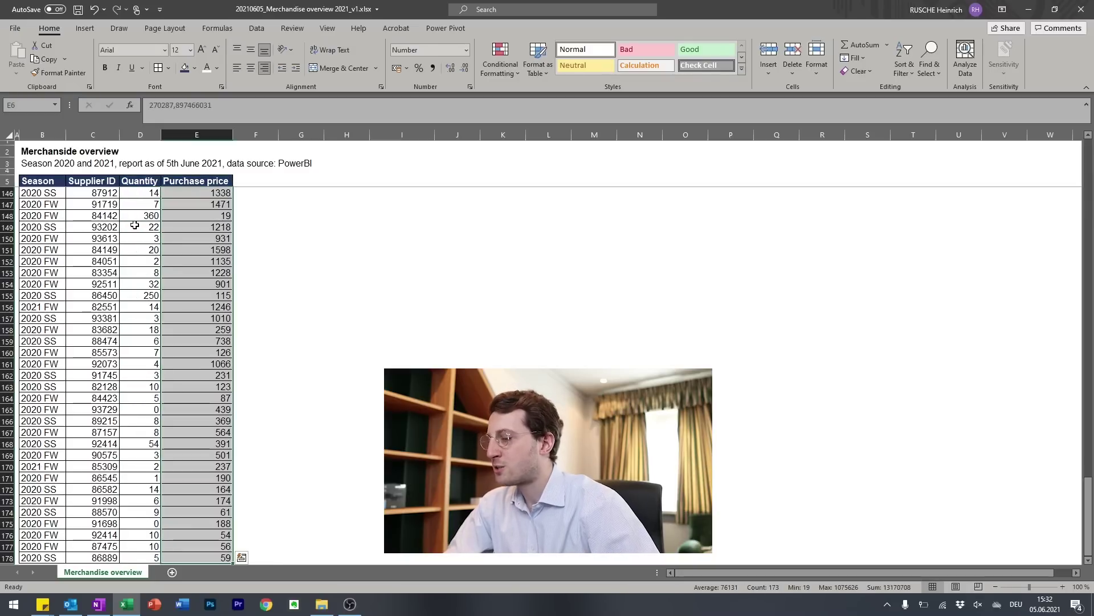
key(ctrl+1)
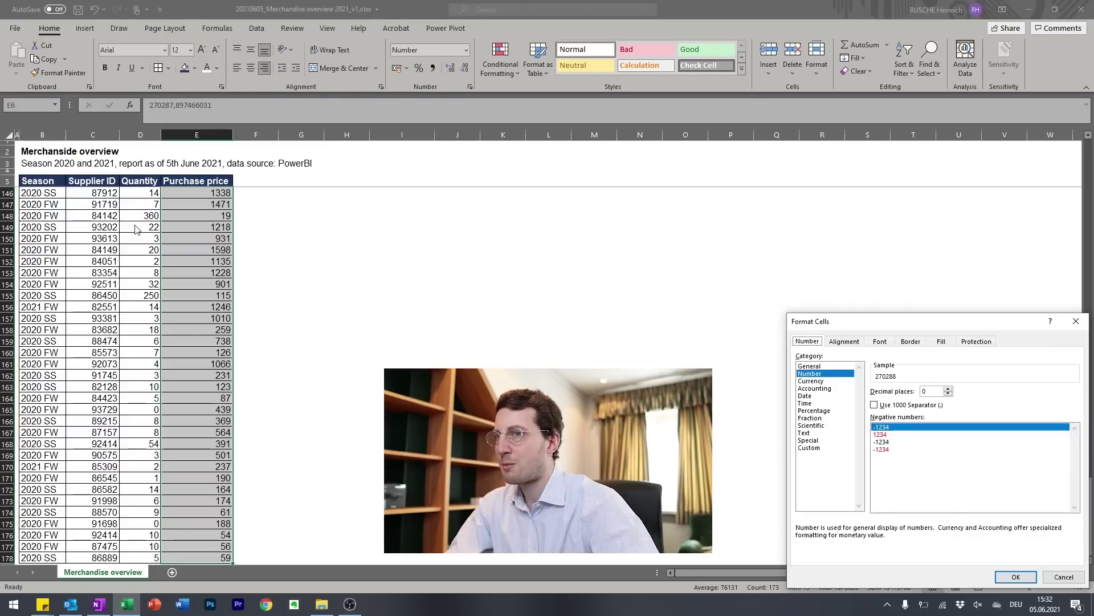
click(848, 388)
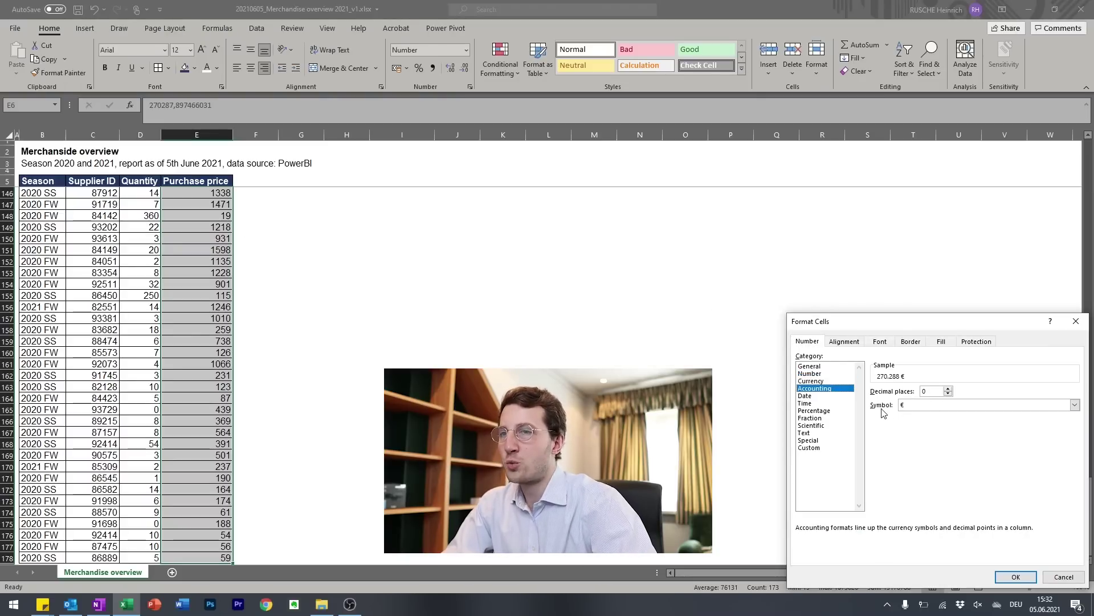
click(1015, 577)
click(227, 228)
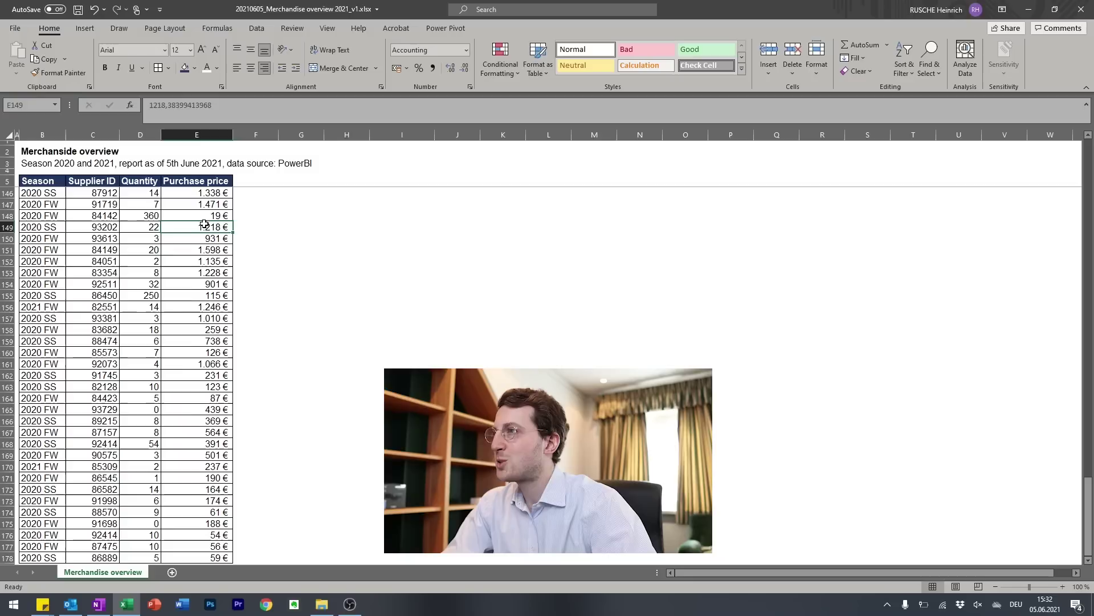
Select the Purchase price header cell and the empty cell beside the header row.
click(204, 181)
scroll(204, 181, up, 20)
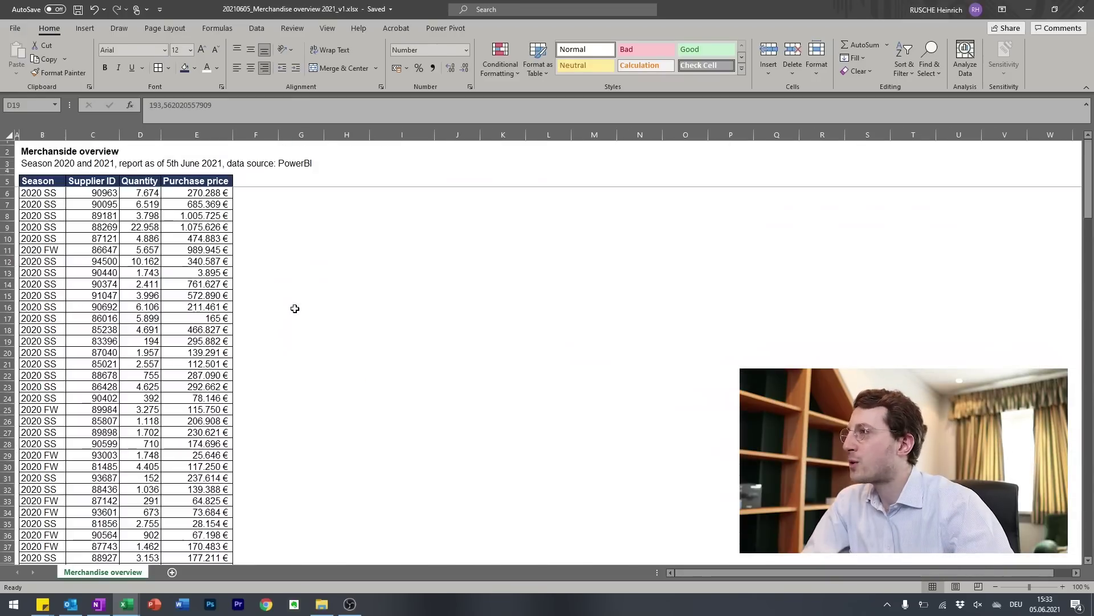
click(245, 183)
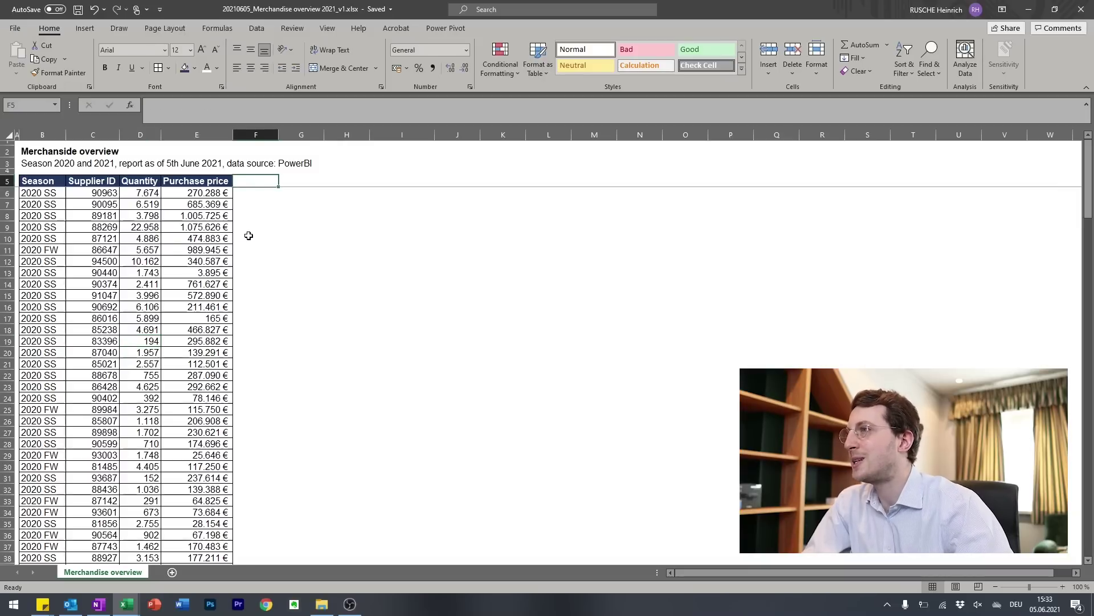
scroll(276, 359, down, 20)
scroll(277, 372, up, 20)
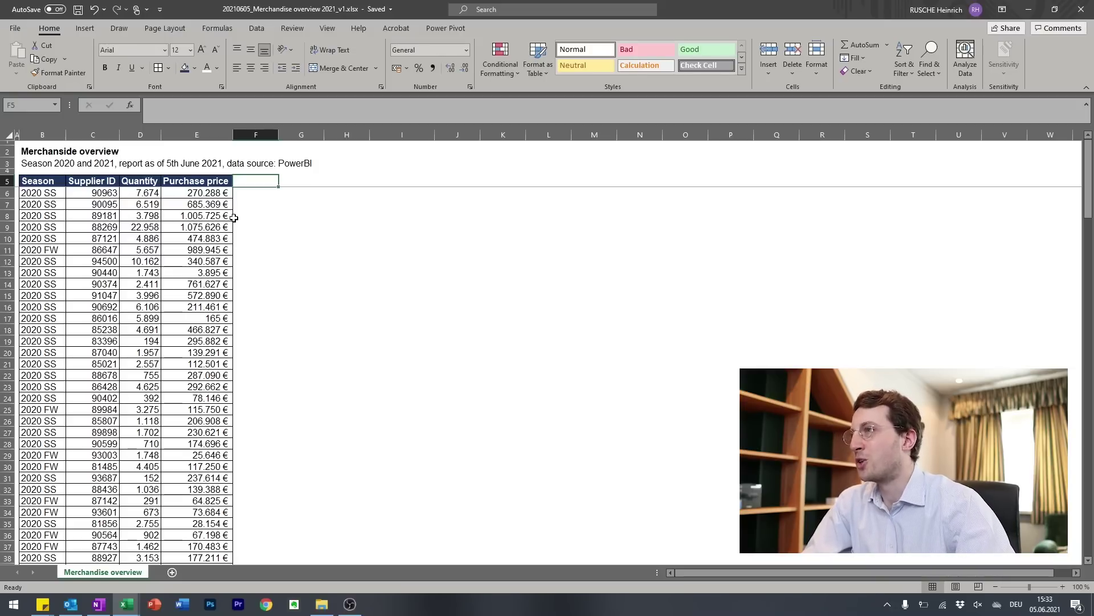
Unfreeze the header rows using Freeze Panes on the View tab.
click(18, 192)
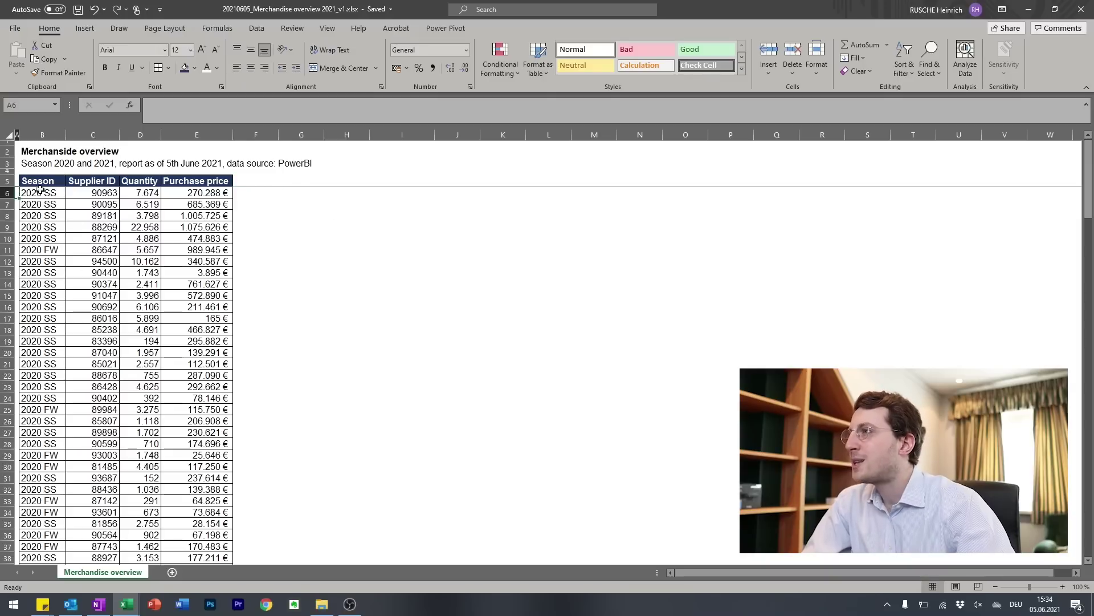
click(327, 28)
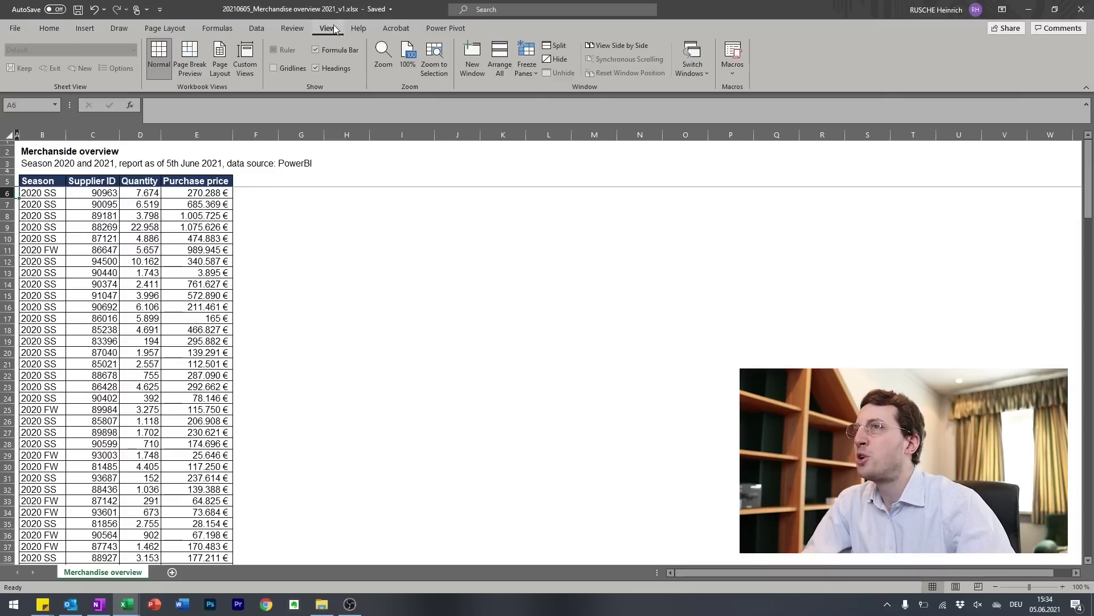
click(529, 76)
click(561, 91)
click(285, 260)
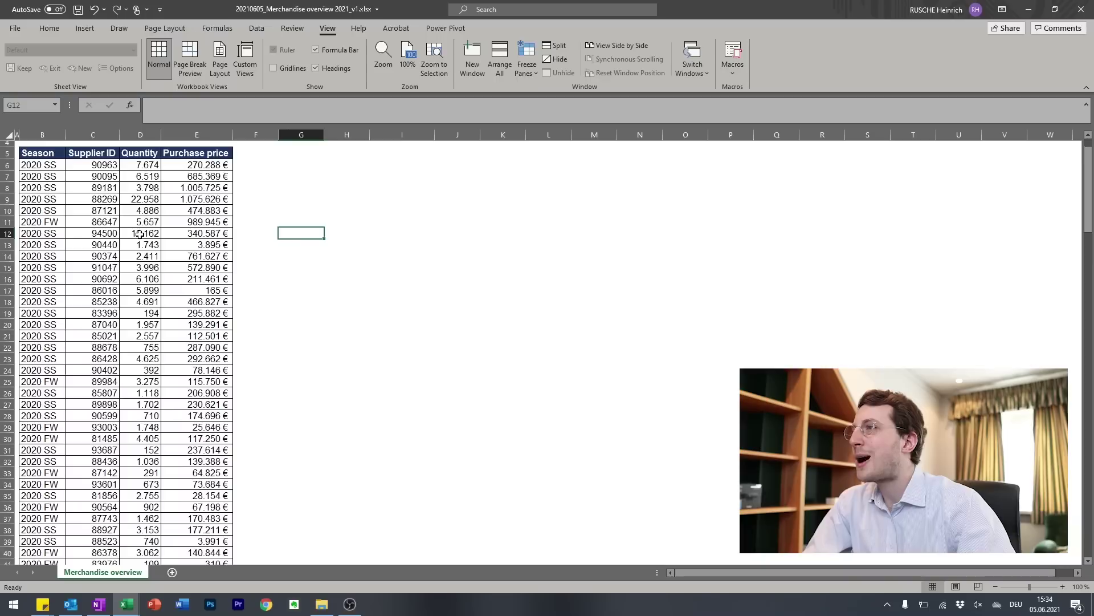
Select empty cells and columns C through H beside the table, then mark header cells to column G.
scroll(140, 234, down, 10)
scroll(142, 216, up, 11)
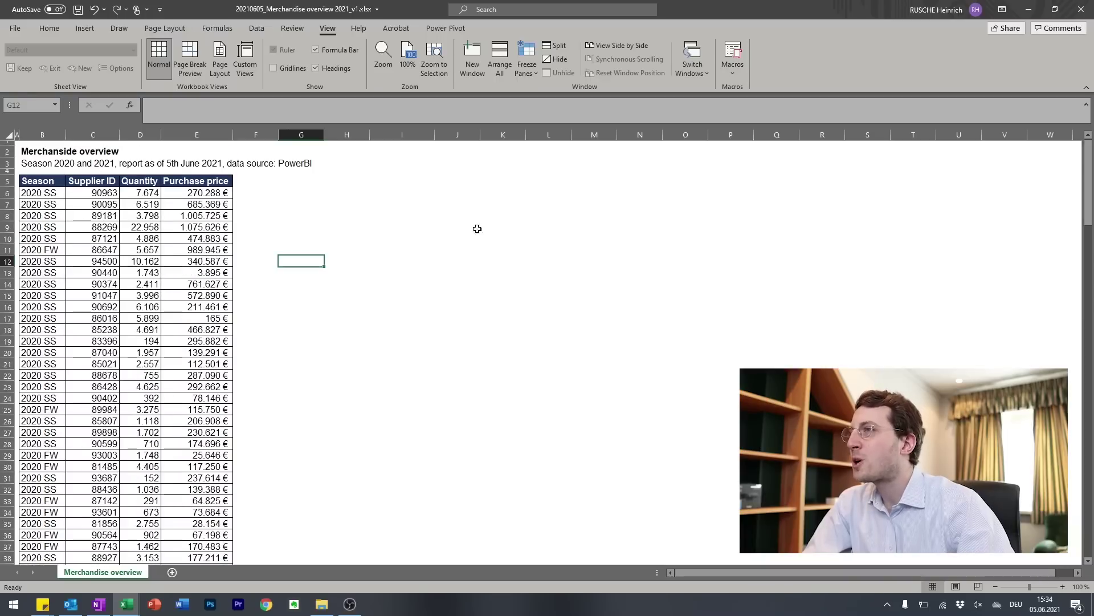
drag(294, 194, 889, 365)
click(330, 225)
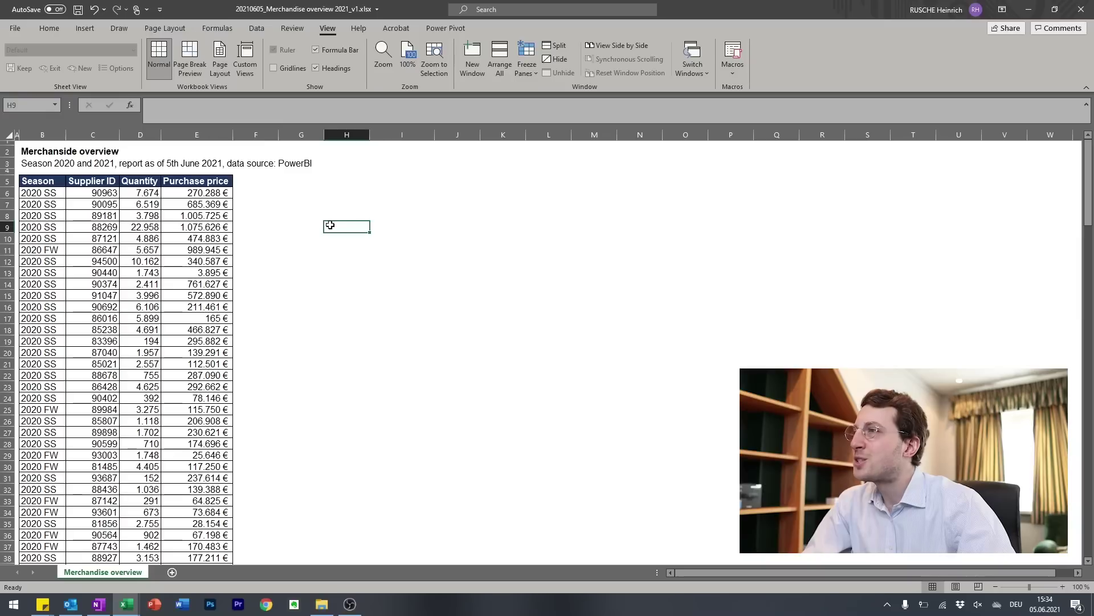
click(296, 181)
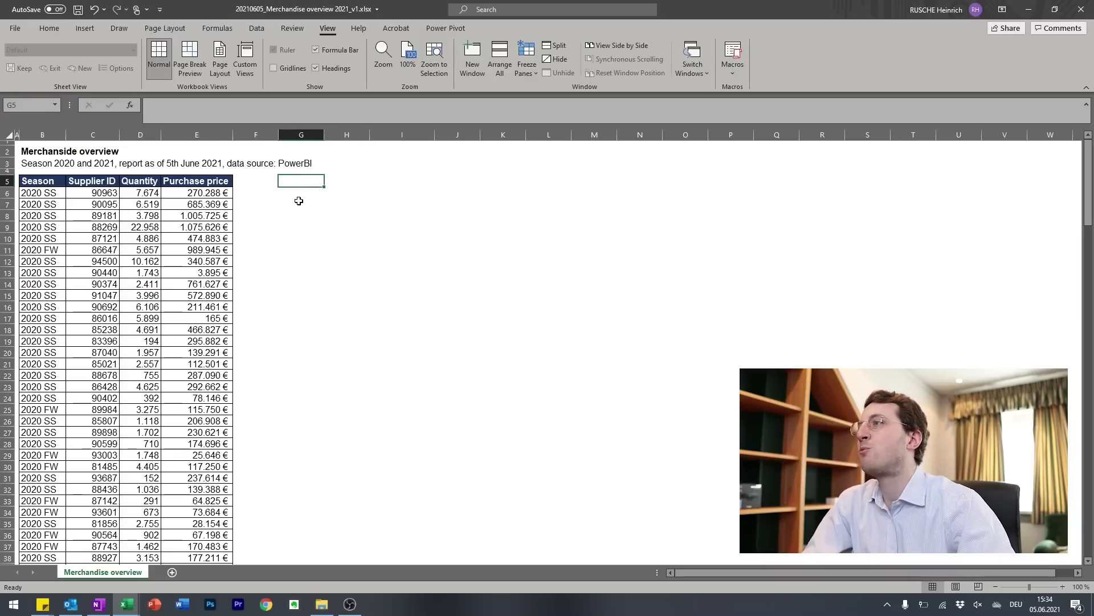
drag(114, 136, 833, 127)
click(489, 188)
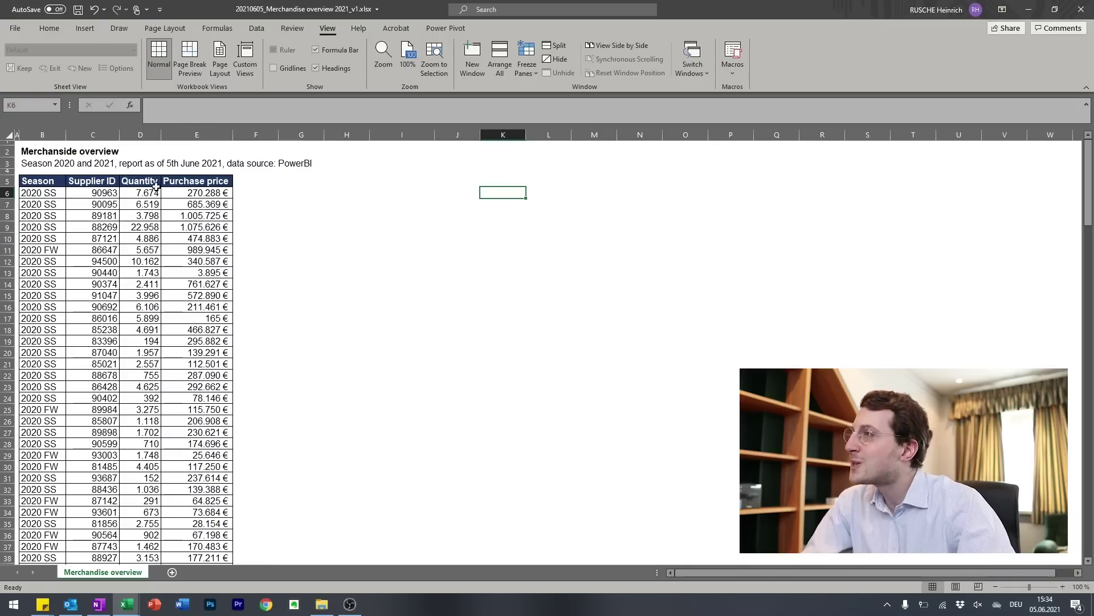
drag(93, 135, 402, 166)
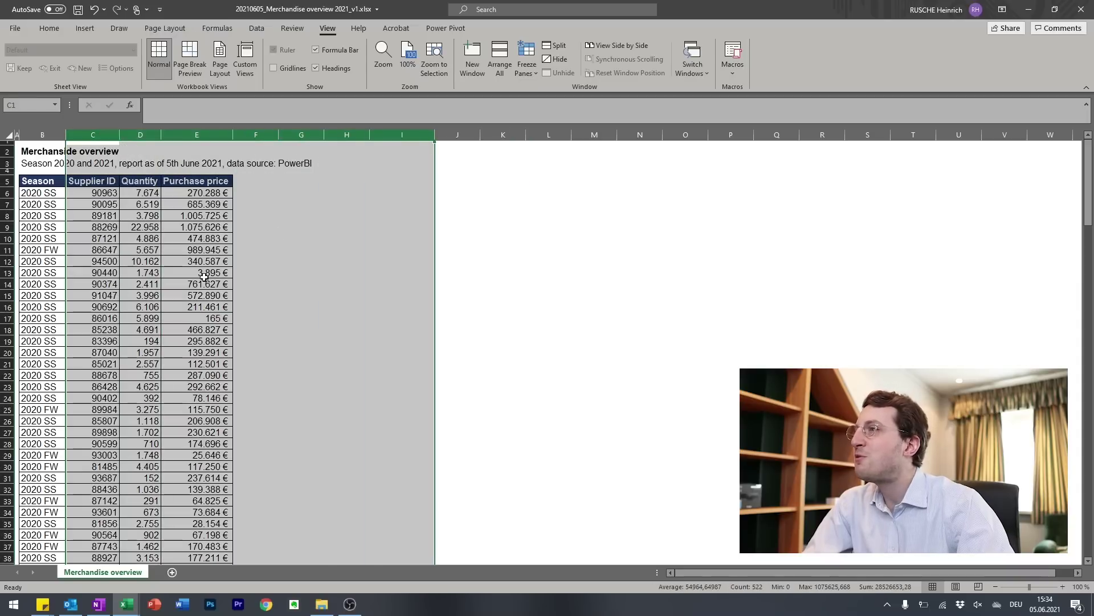
scroll(136, 251, down, 12)
scroll(133, 252, up, 12)
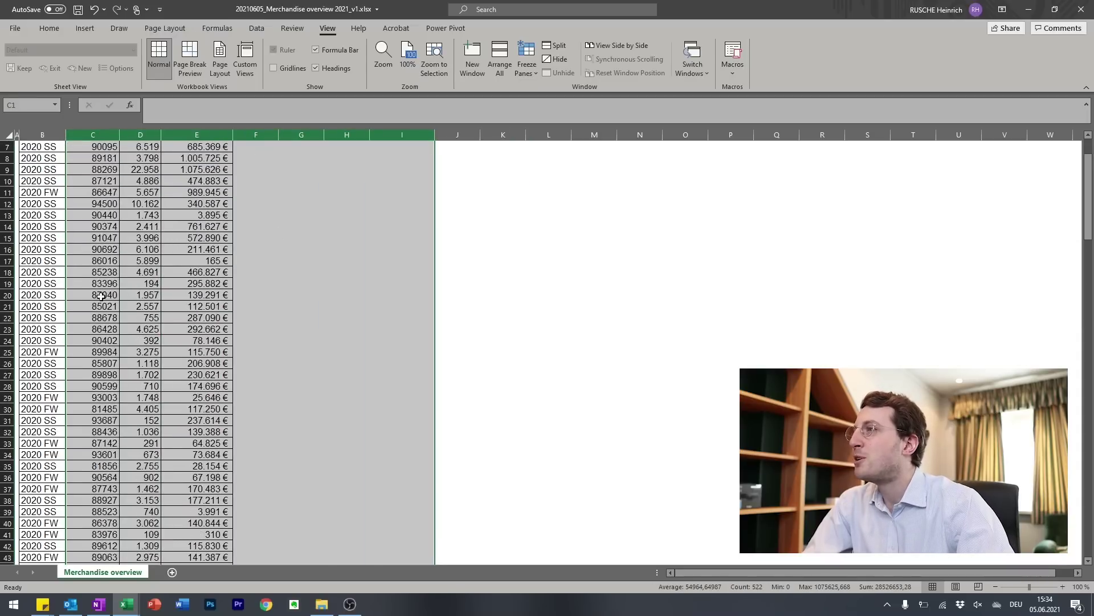
click(87, 149)
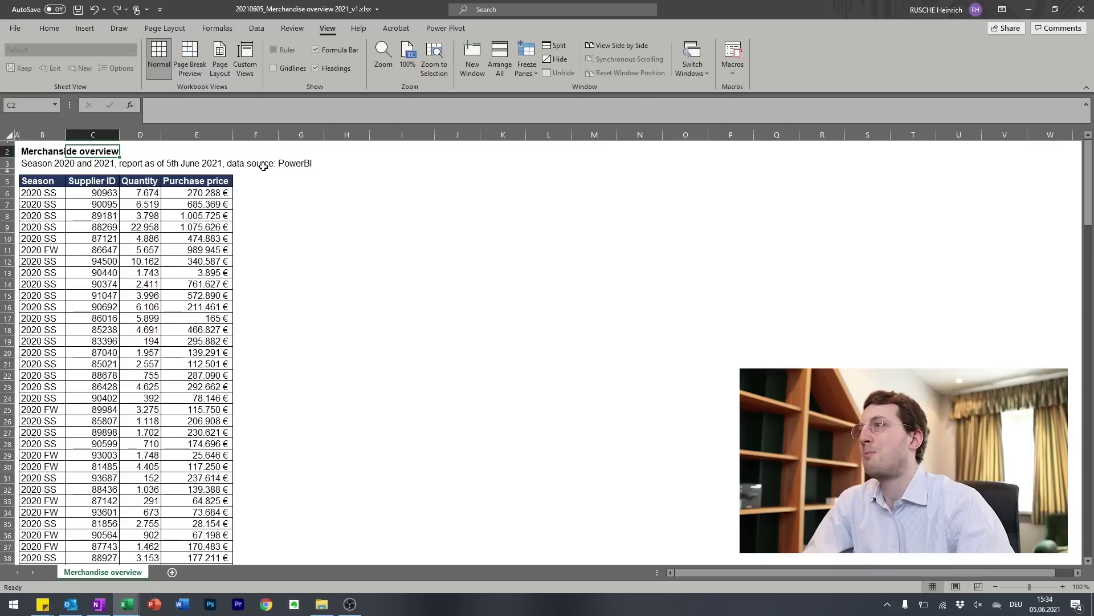
mouse_move(283, 182)
mouse_down()
mouse_move(491, 186)
mouse_move(508, 228)
mouse_move(231, 191)
mouse_move(327, 156)
mouse_move(293, 188)
mouse_move(292, 178)
mouse_up()
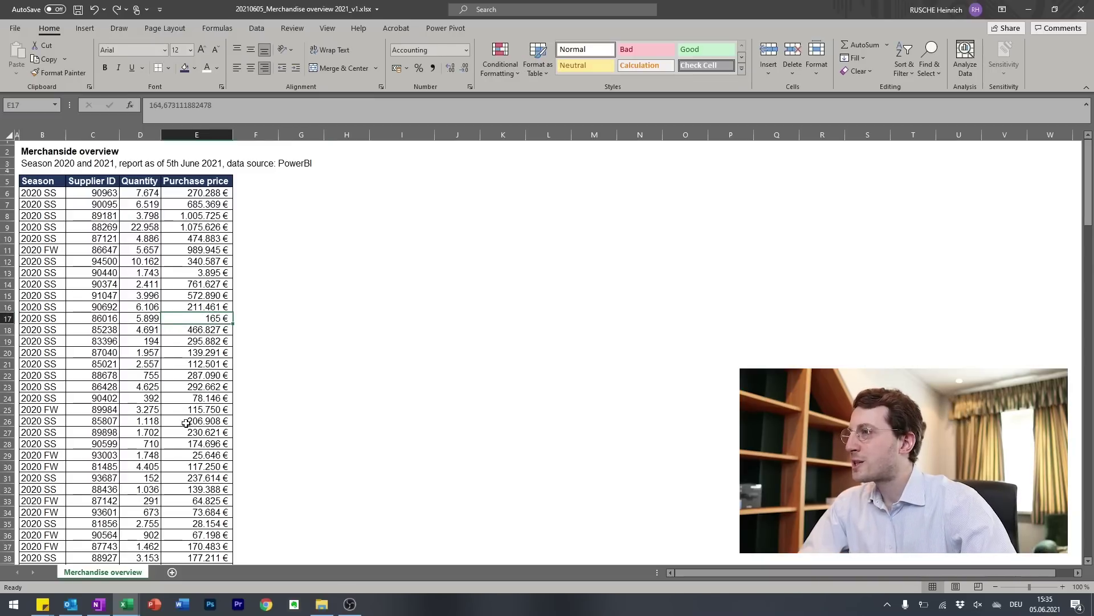
Insert blank rows at row 18 and paste a copy of the B5:E5 header into B20.
click(8, 329)
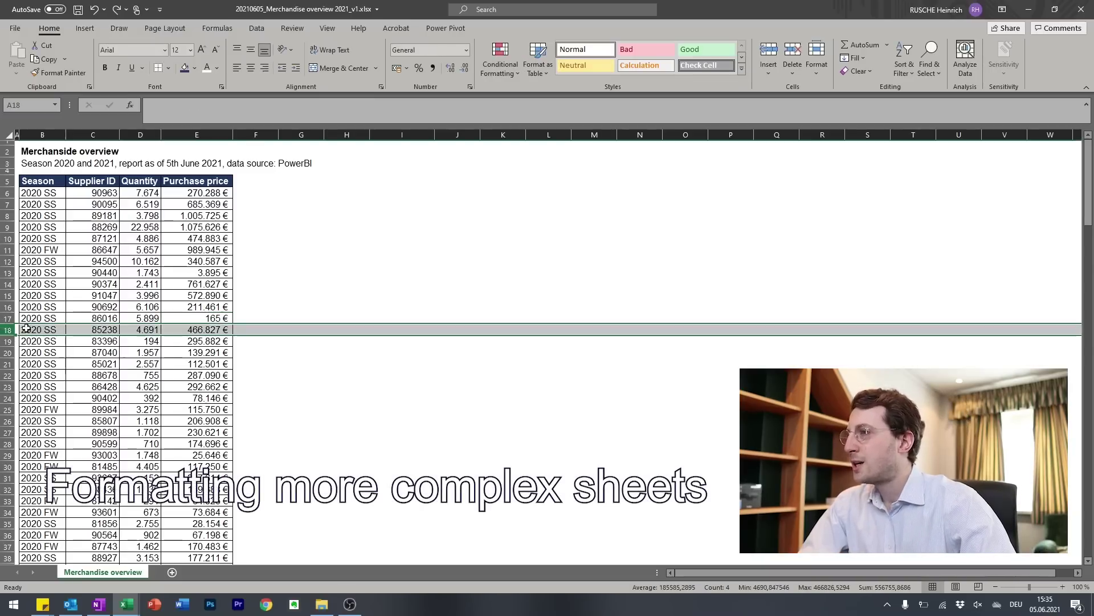
key(ctrl+plus)
key(ctrl+plus)
key(ctrl+plus)
drag(116, 317, 196, 318)
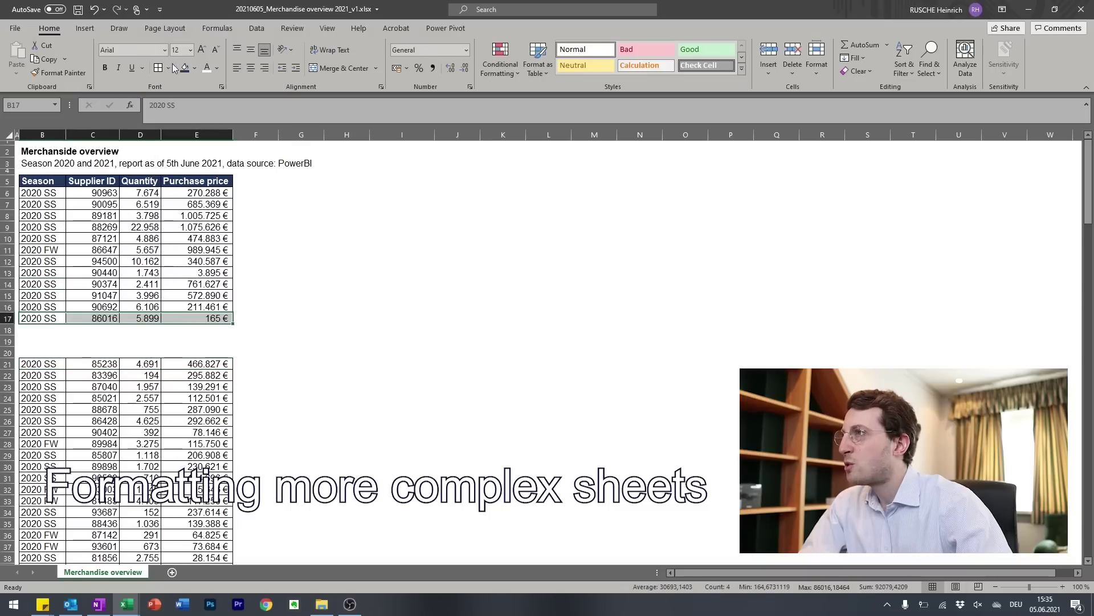
click(199, 329)
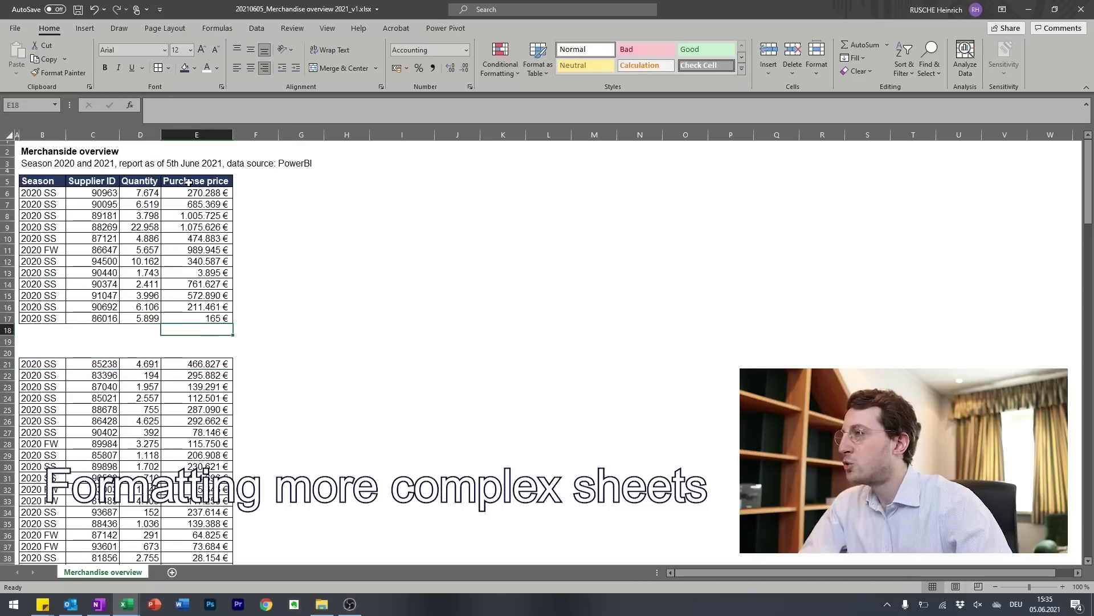
drag(188, 180, 35, 180)
key(ctrl+c)
click(41, 352)
key(ctrl+v)
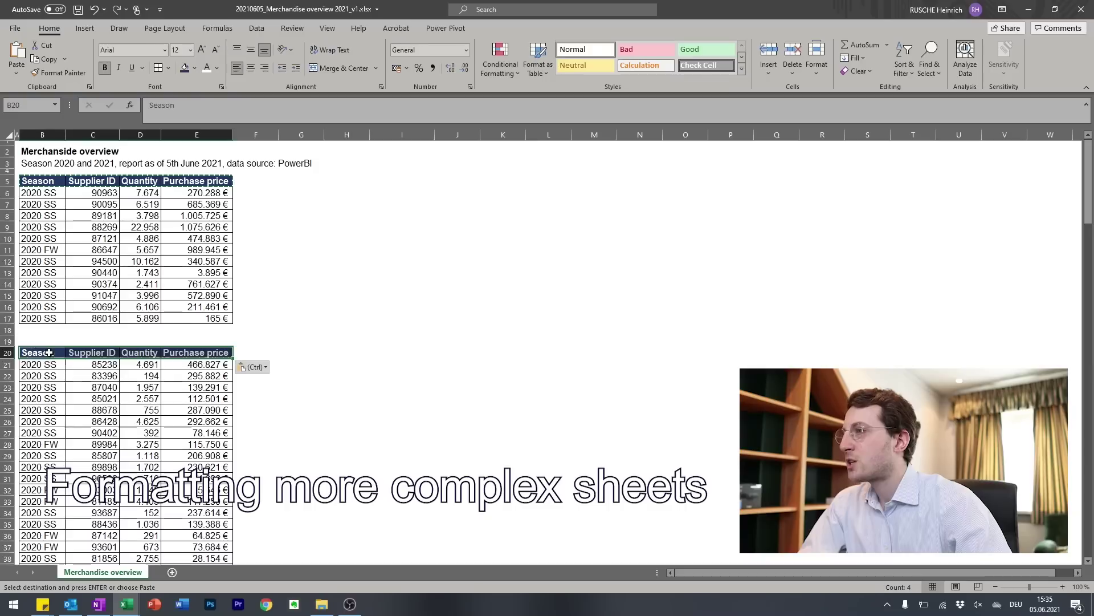
key(Escape)
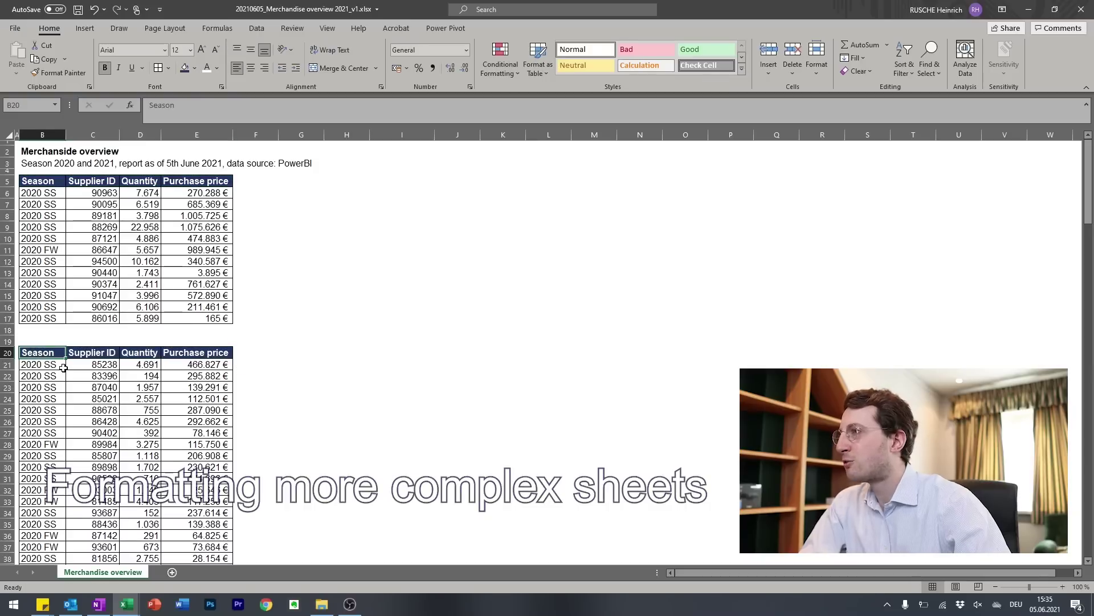
drag(38, 352, 218, 357)
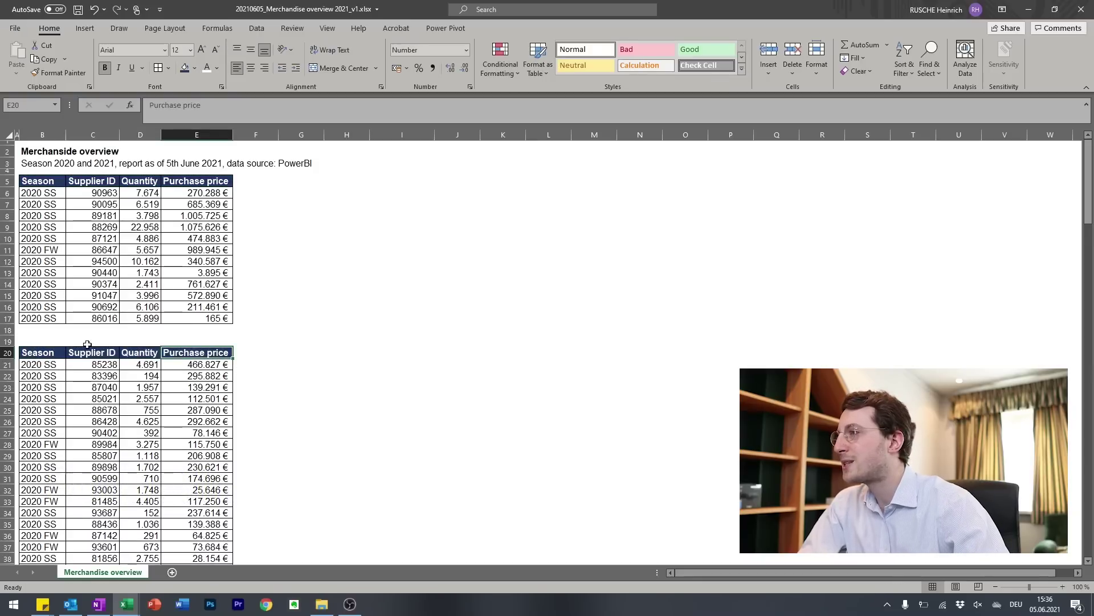
Delete empty row 19 and make gap row 18 as thin as spacer row 4.
click(11, 341)
key(ctrl+minus)
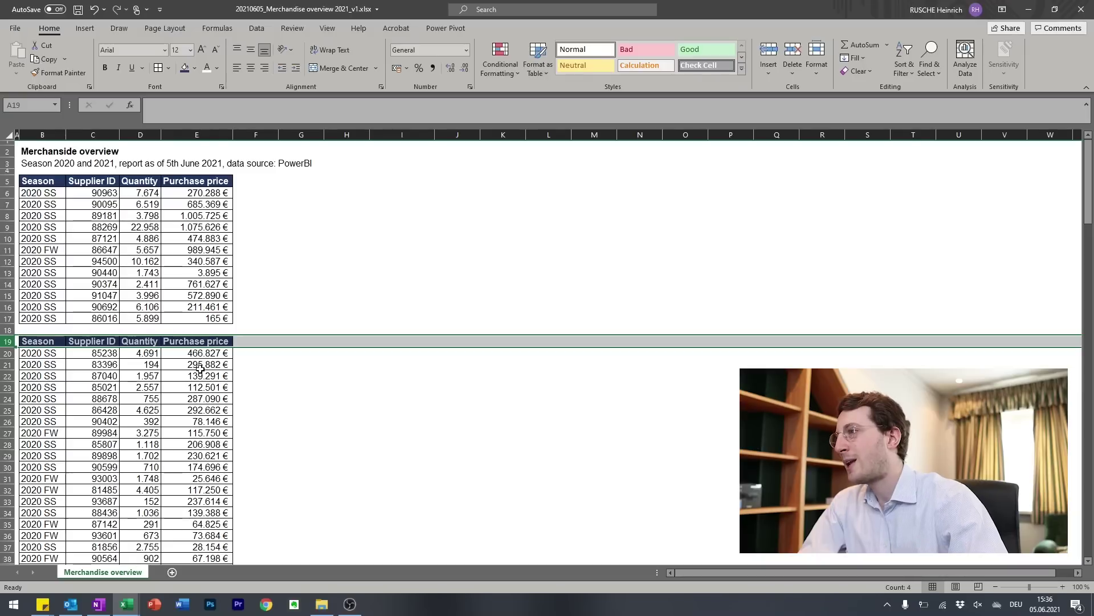
click(118, 229)
click(8, 171)
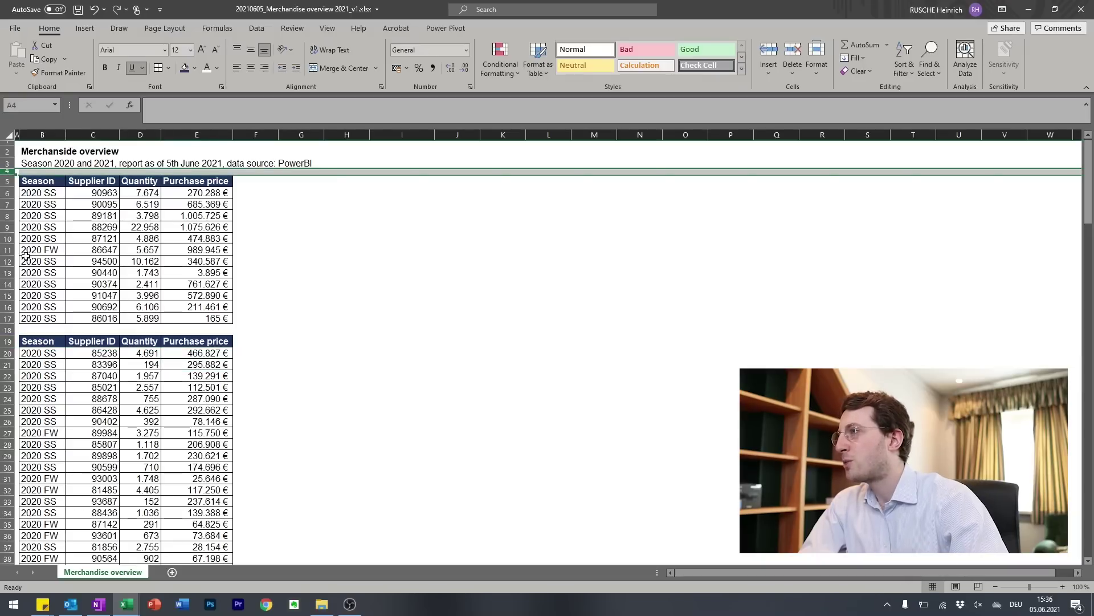
click(8, 329)
drag(8, 335, 8, 330)
Select the second table's data and delete the empty rows between the two tables.
click(93, 393)
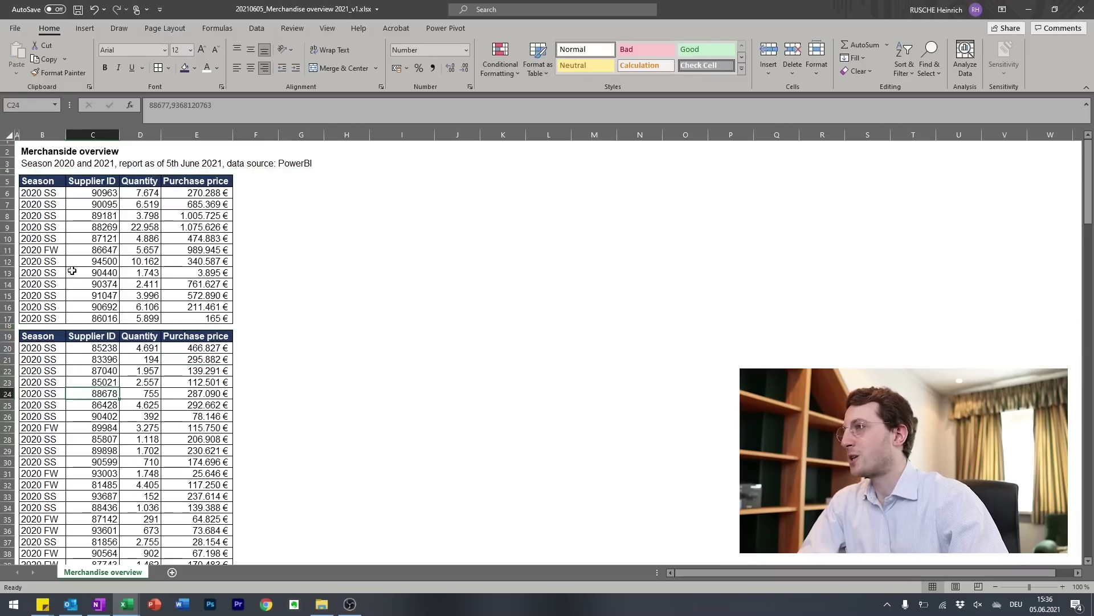
scroll(88, 365, down, 2)
click(137, 382)
drag(139, 383, 140, 440)
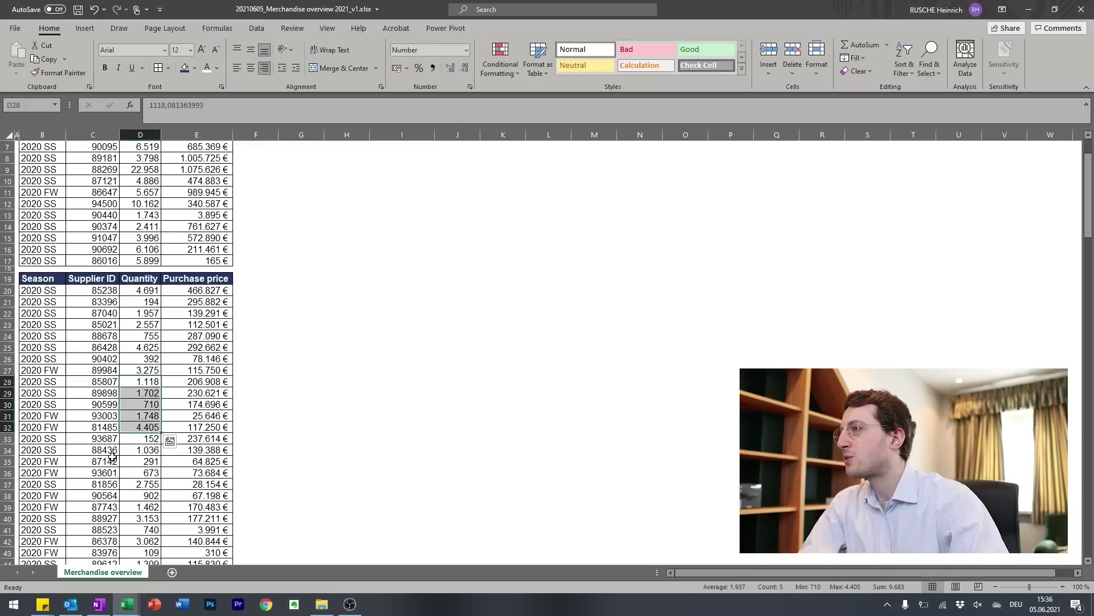
click(112, 460)
scroll(118, 325, down, 2)
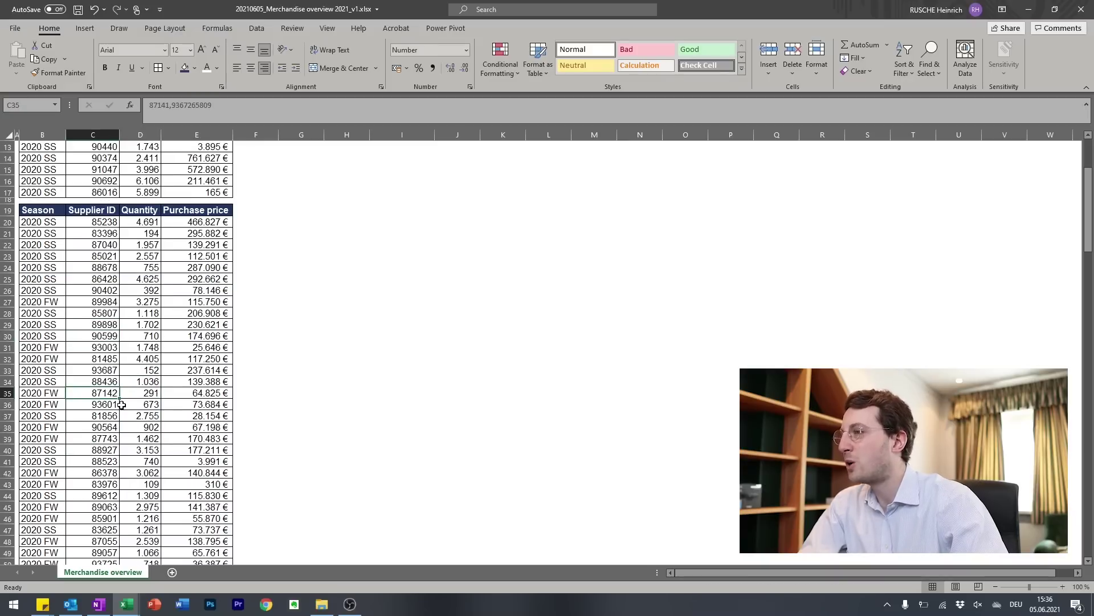
scroll(122, 405, down, 4)
scroll(131, 404, up, 8)
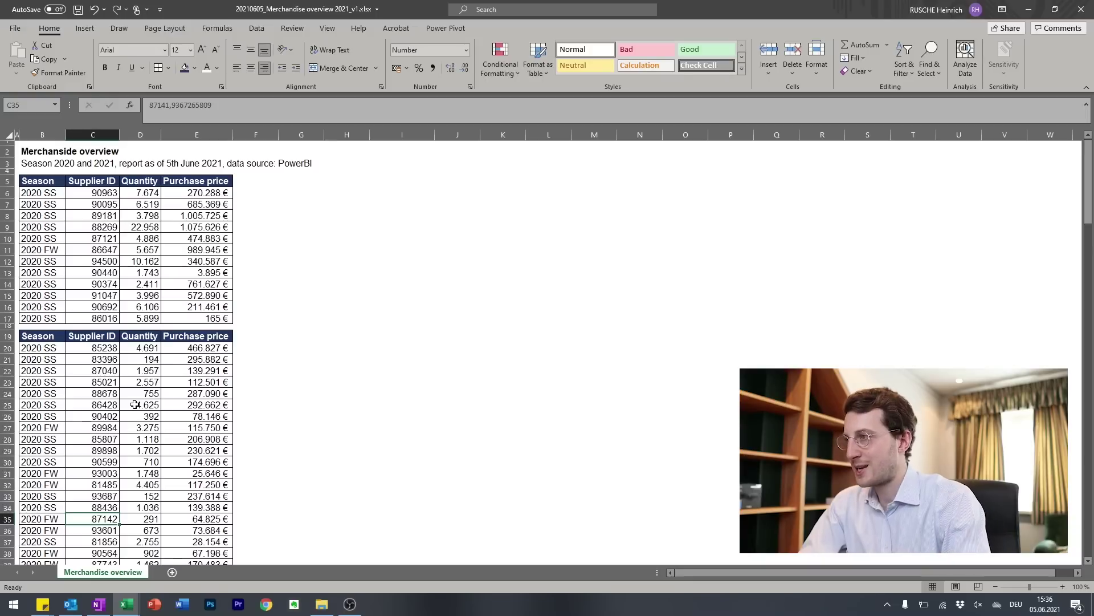
key(ctrl+shift+plus)
key(ctrl+c)
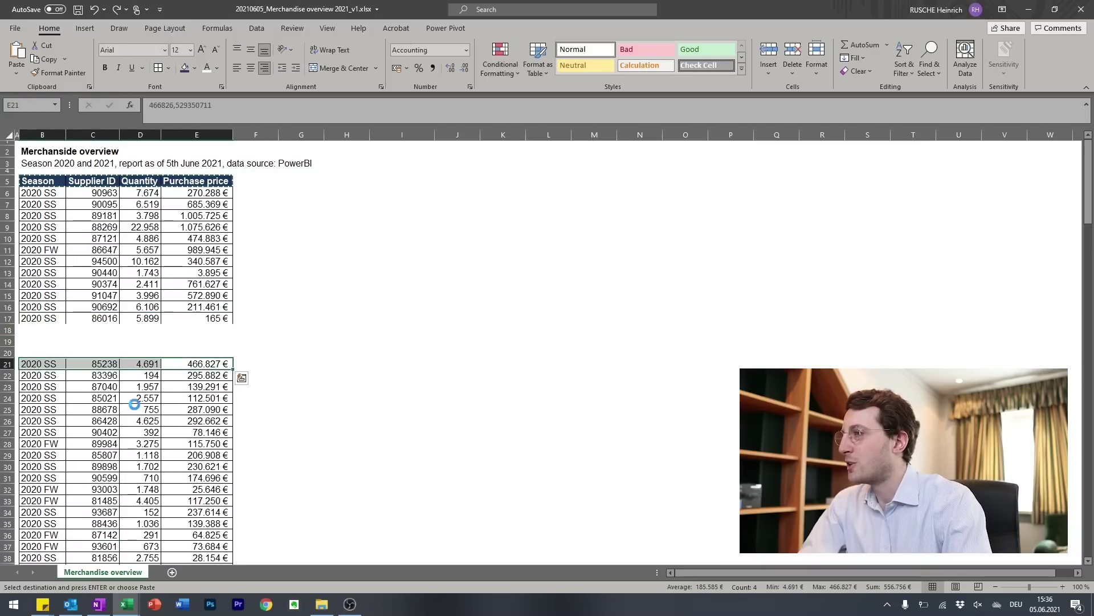
key(shift+space)
key(ctrl+minus)
click(255, 181)
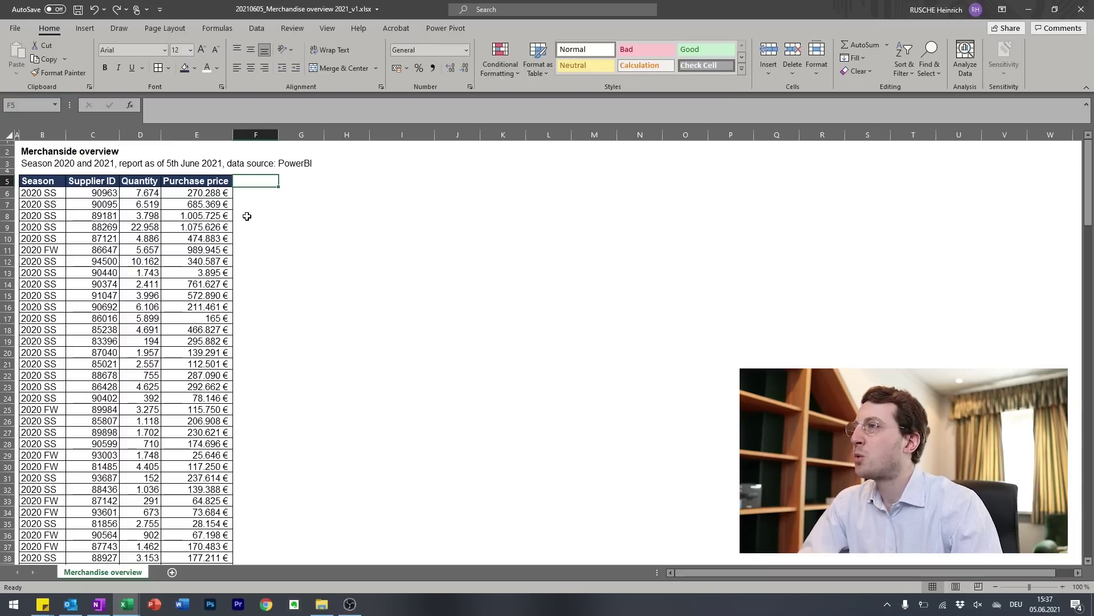
Enter 'Price per unit' in F5, copy the Purchase price column's formatting onto it, and widen column F.
text(Price)
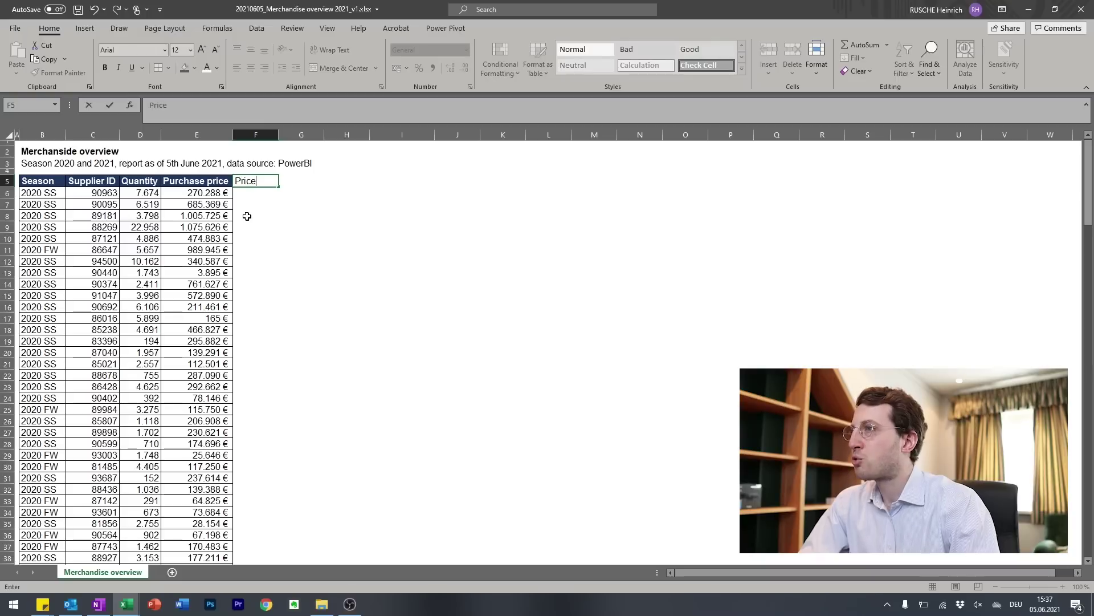
text( per uni)
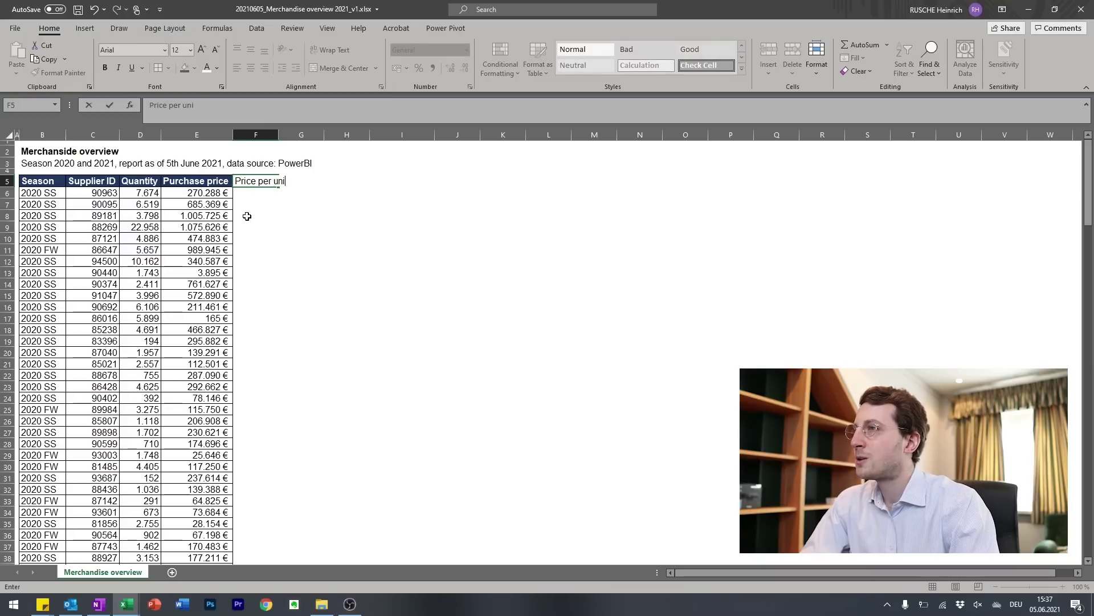
text(t)
key(ctrl+Return)
click(205, 178)
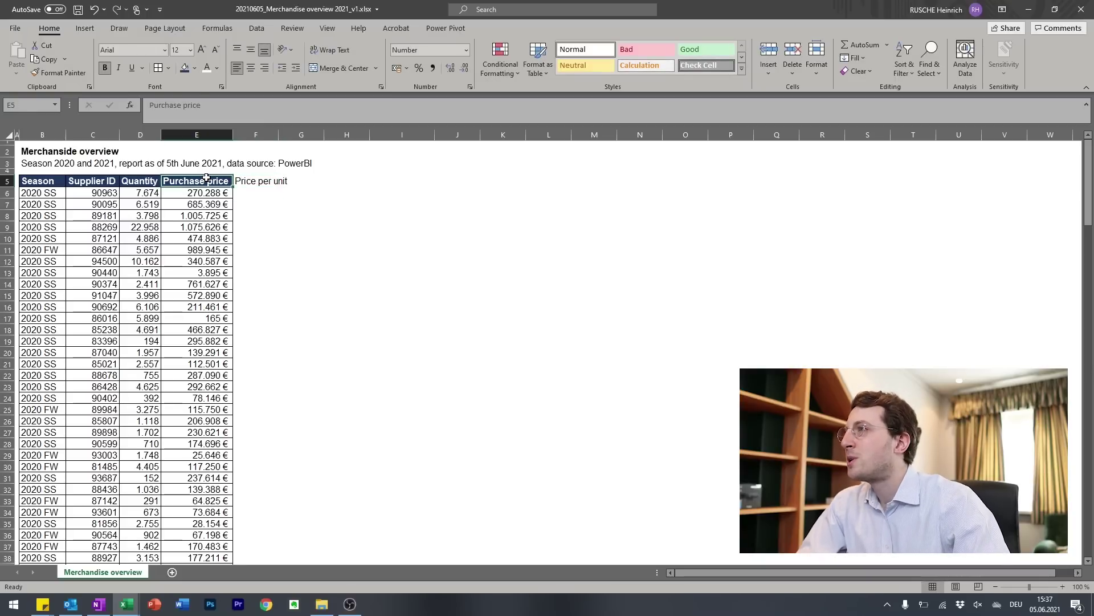
key(ctrl+shift+Down)
click(62, 72)
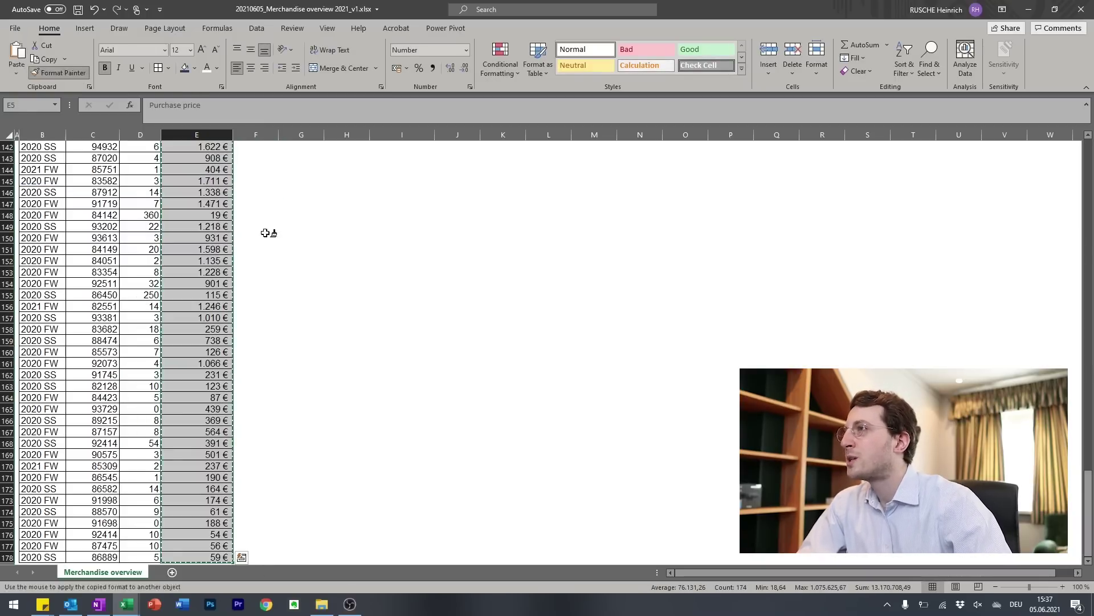
scroll(275, 227, up, 20)
click(279, 181)
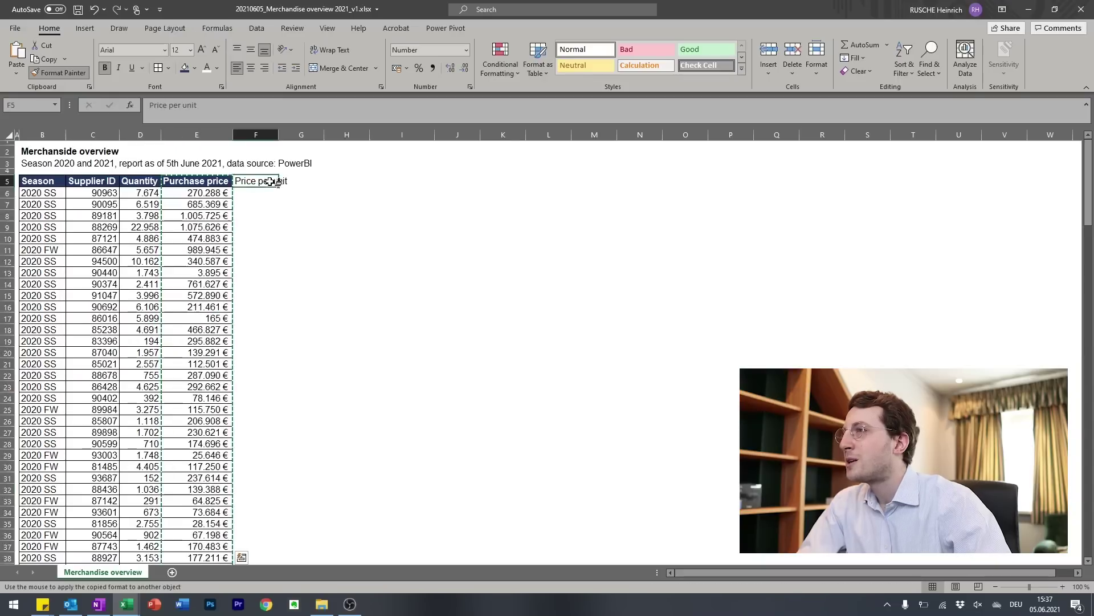
drag(275, 135, 292, 134)
click(267, 191)
Enter =E6/D6 in F6 and paste it down column F to row 178.
text(=)
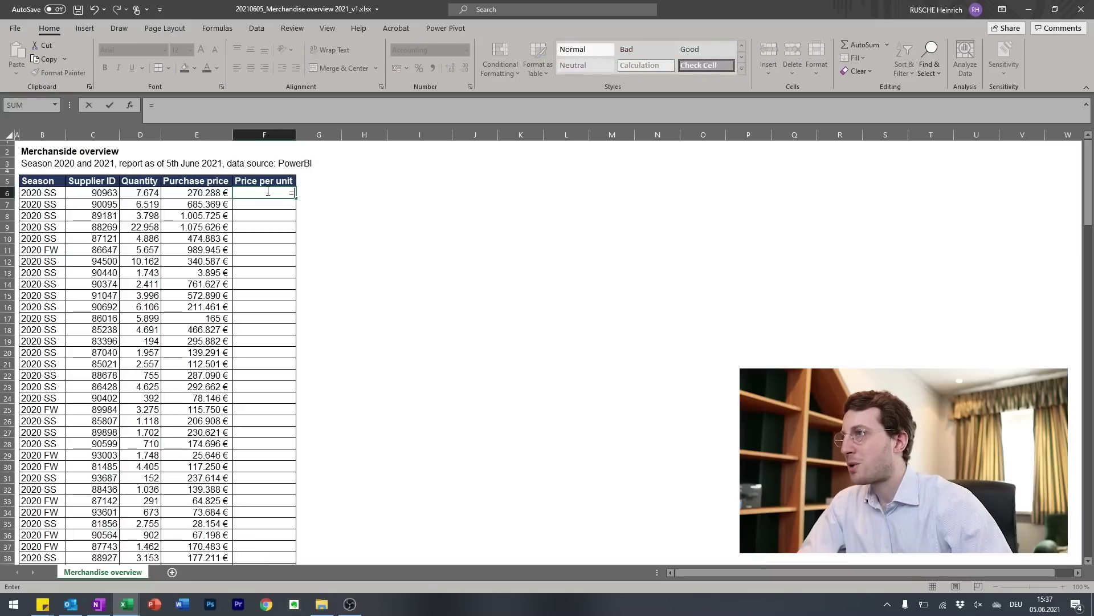
key(Left)
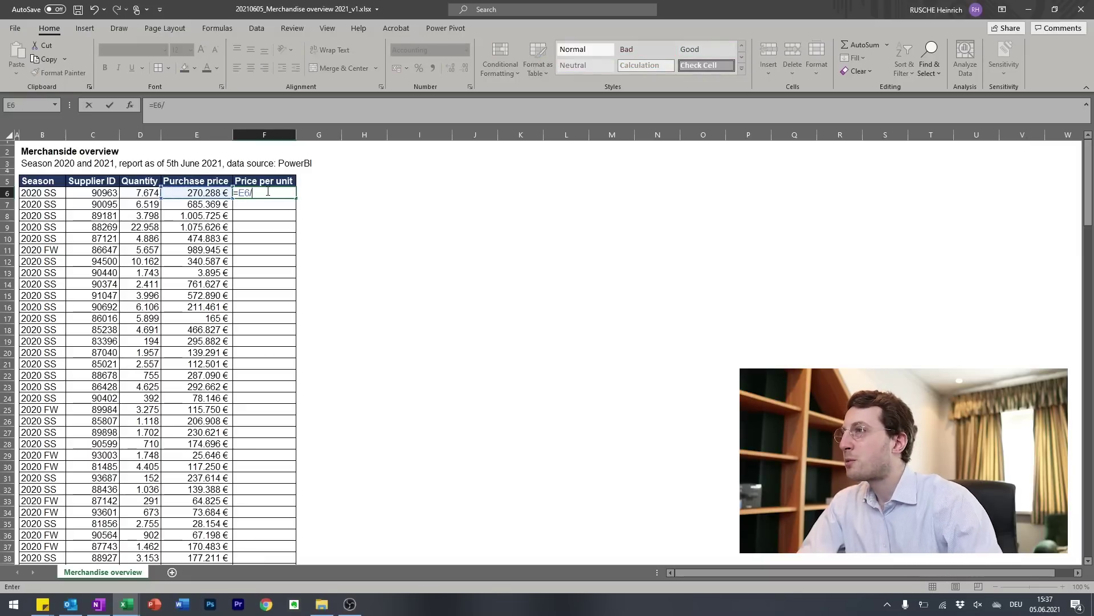
text(/)
key(Left)
key(Left)
key(Return)
key(Up)
key(ctrl+c)
key(Left)
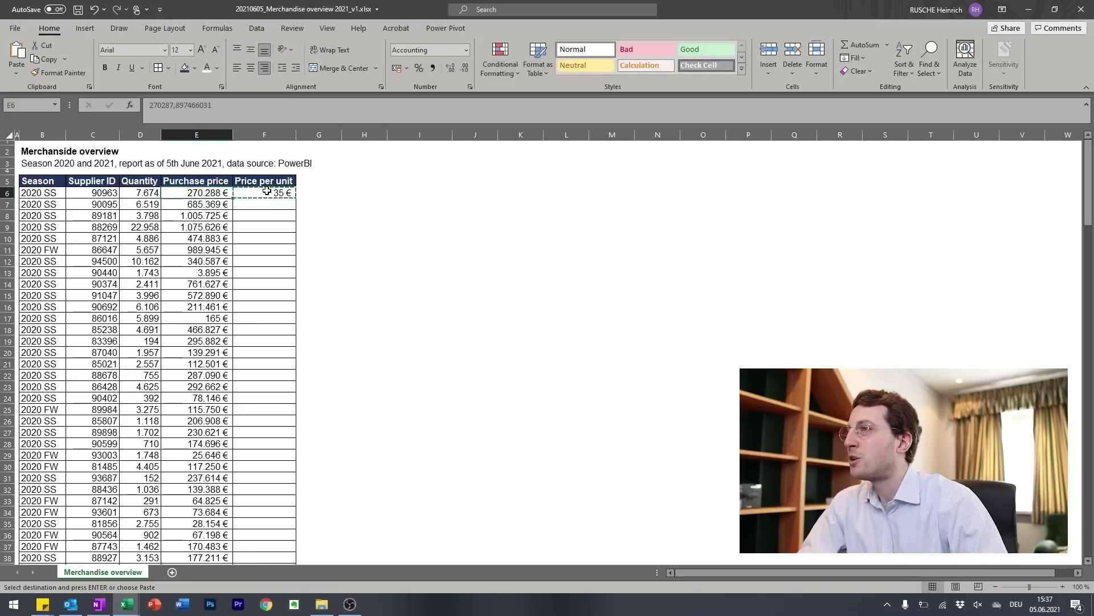
key(ctrl+Down)
key(Right)
key(ctrl+shift+Up)
key(ctrl+v)
Save the workbook, check the per-unit formulas against purchase prices, and select all per-unit prices.
key(ctrl+Up)
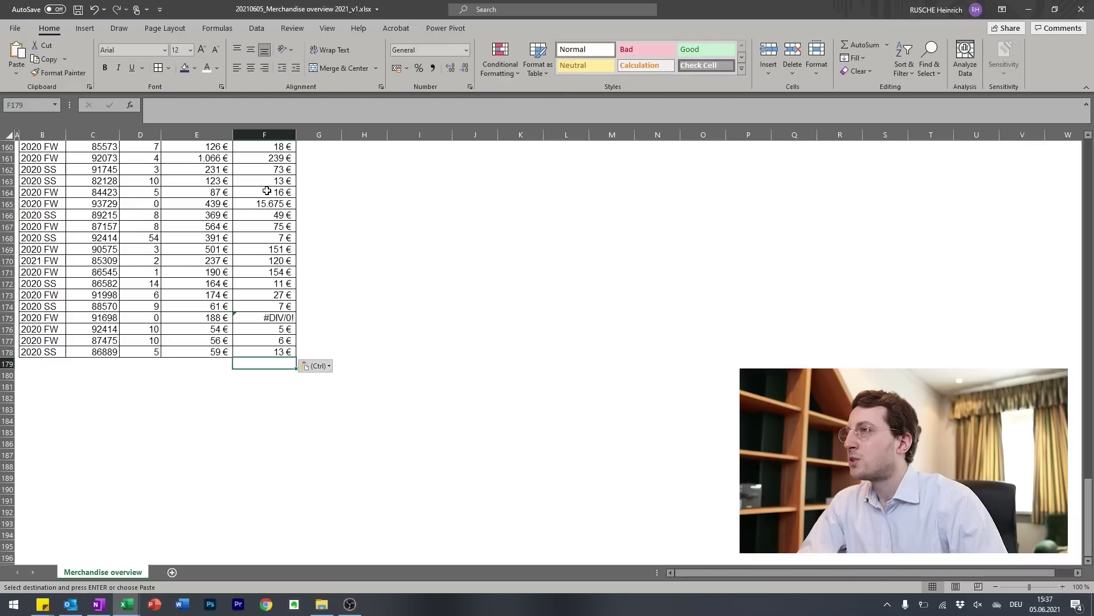
key(Down)
key(ctrl+s)
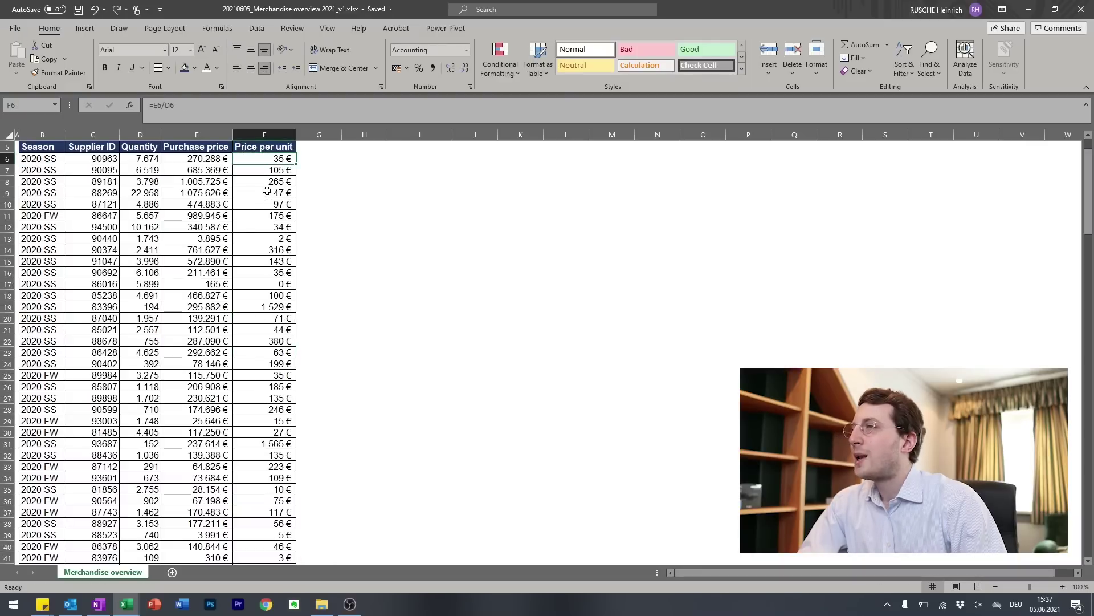
key(Down)
key(Down)
key(Down)
key(Down)
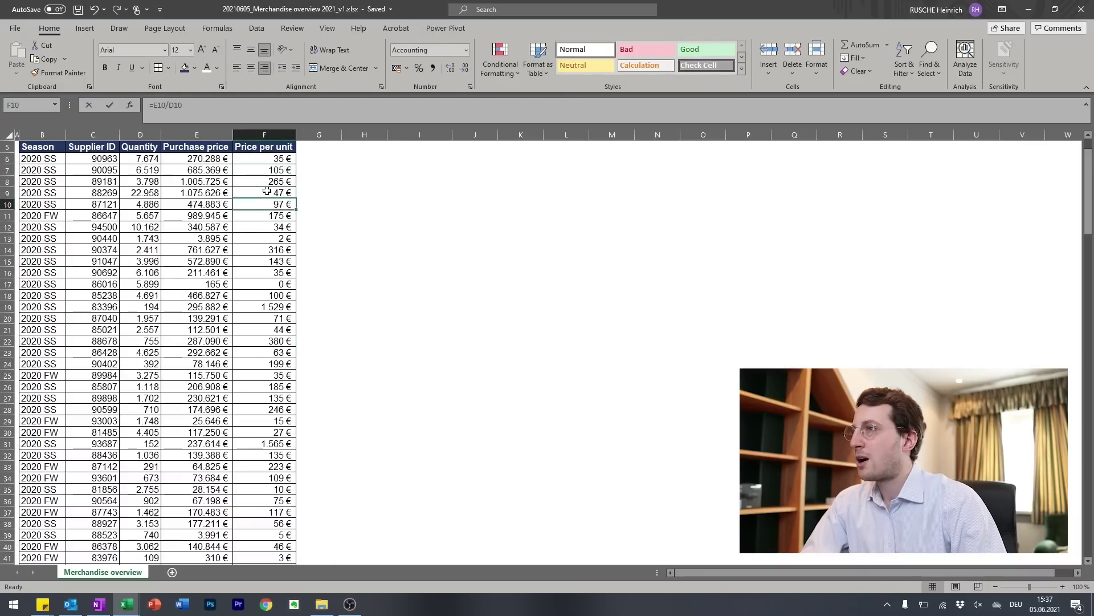
key(Down)
key(Down)
key(Down)
key(Down)
key(Down)
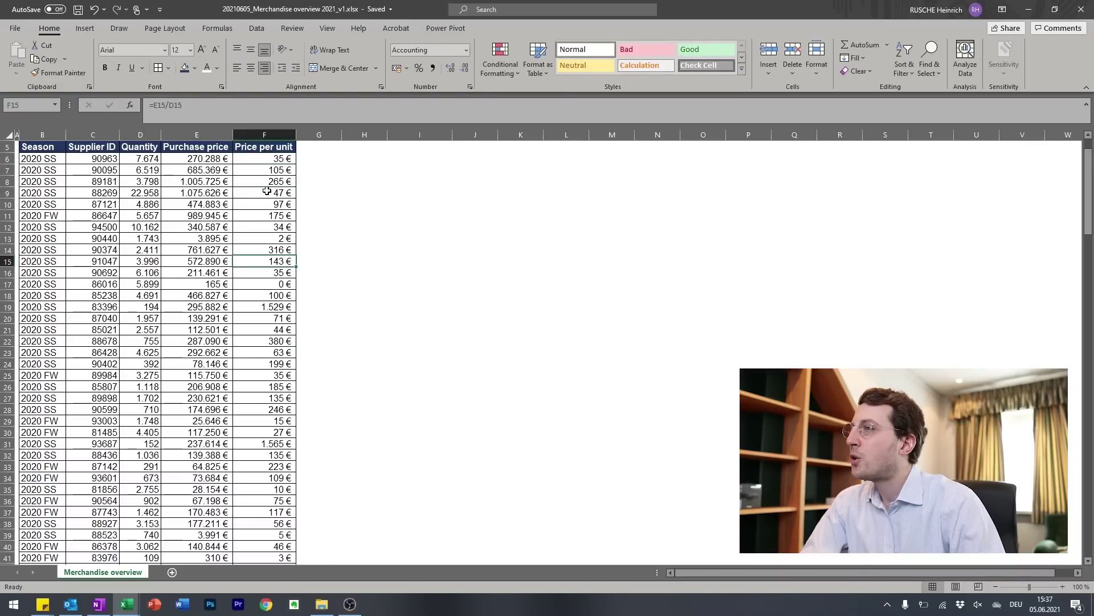
key(Up)
key(Left)
key(Up)
key(Up)
key(Left)
key(Up)
key(Right)
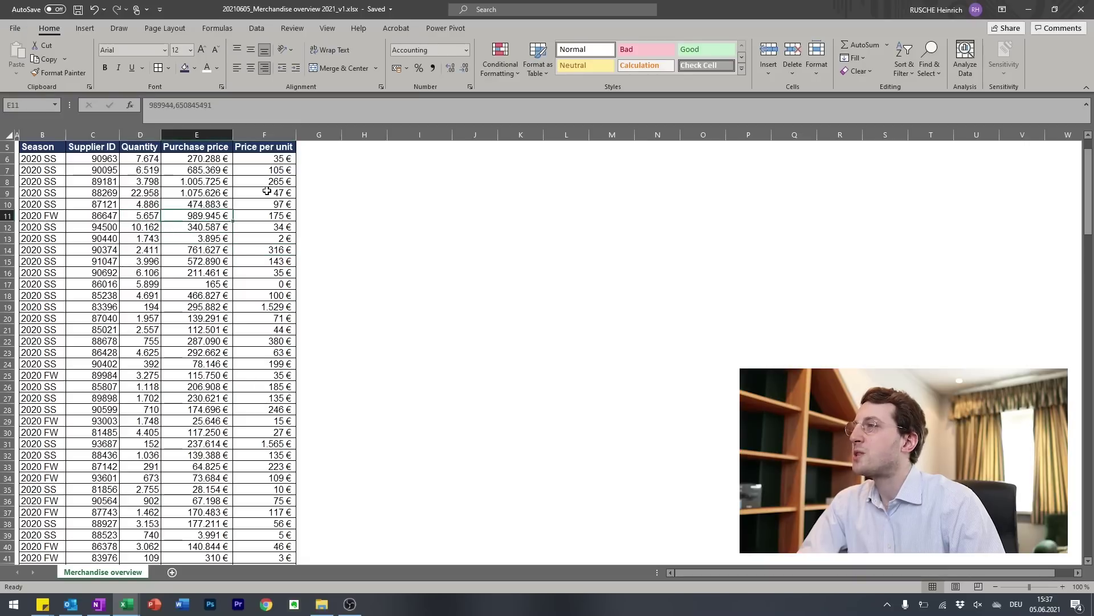
key(Right)
key(Up)
key(Up)
key(Up)
key(Up)
key(Up)
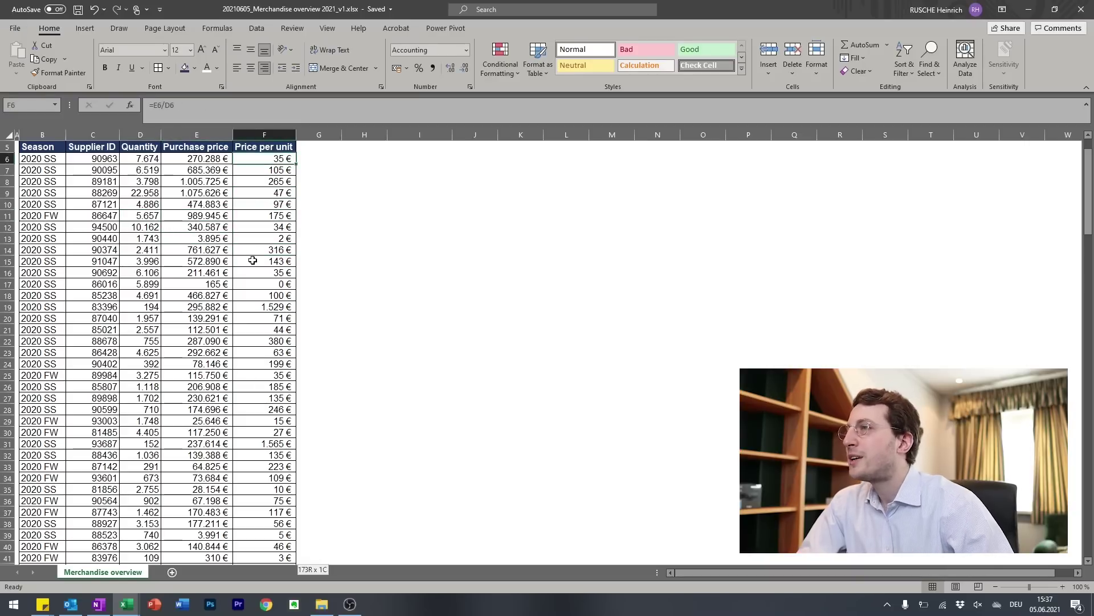
key(ctrl+shift+Down)
Color the selected Price per unit values F6:F178 blue.
click(217, 68)
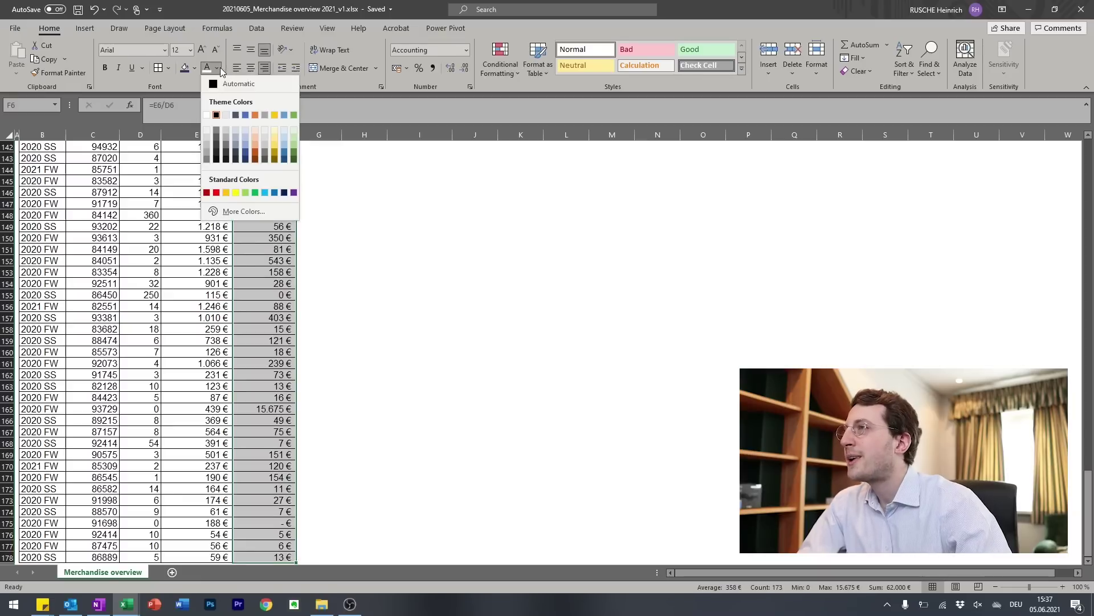
click(249, 165)
key(ctrl+Up)
key(ctrl+Left)
key(Right)
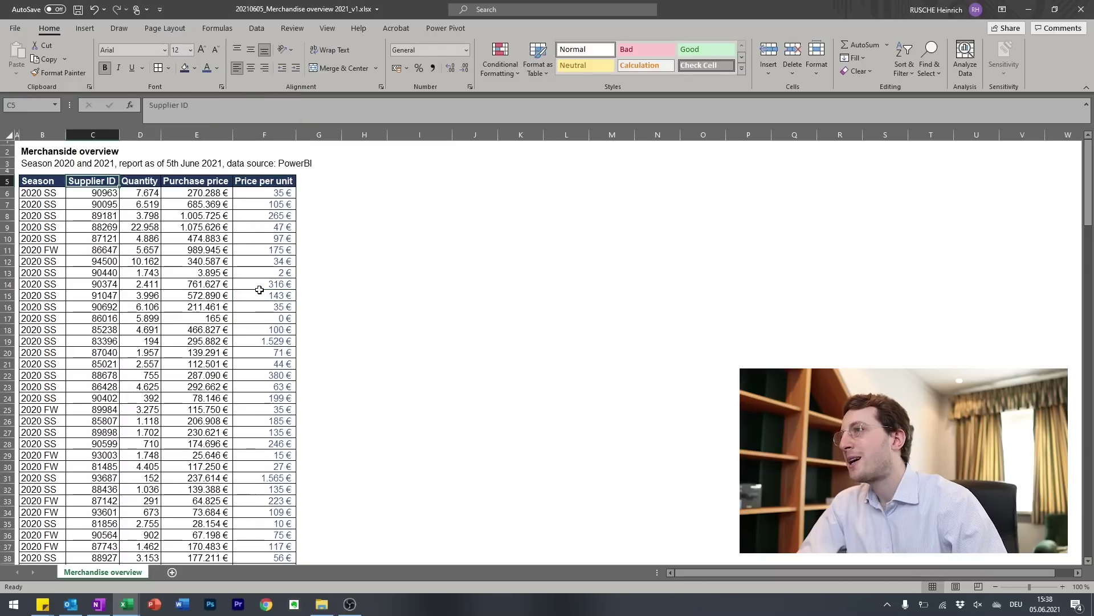
key(Right)
key(Down)
Inspect purchase price and per-unit formula cells, then return to A1 and save the workbook.
click(217, 262)
click(222, 226)
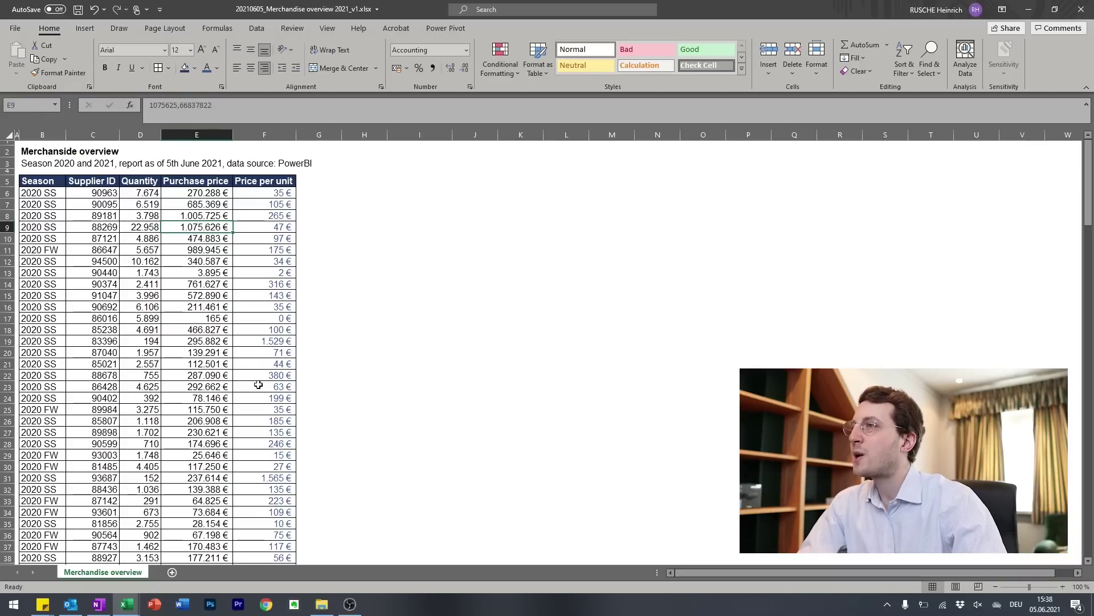
click(263, 353)
key(ctrl+Up)
key(Down)
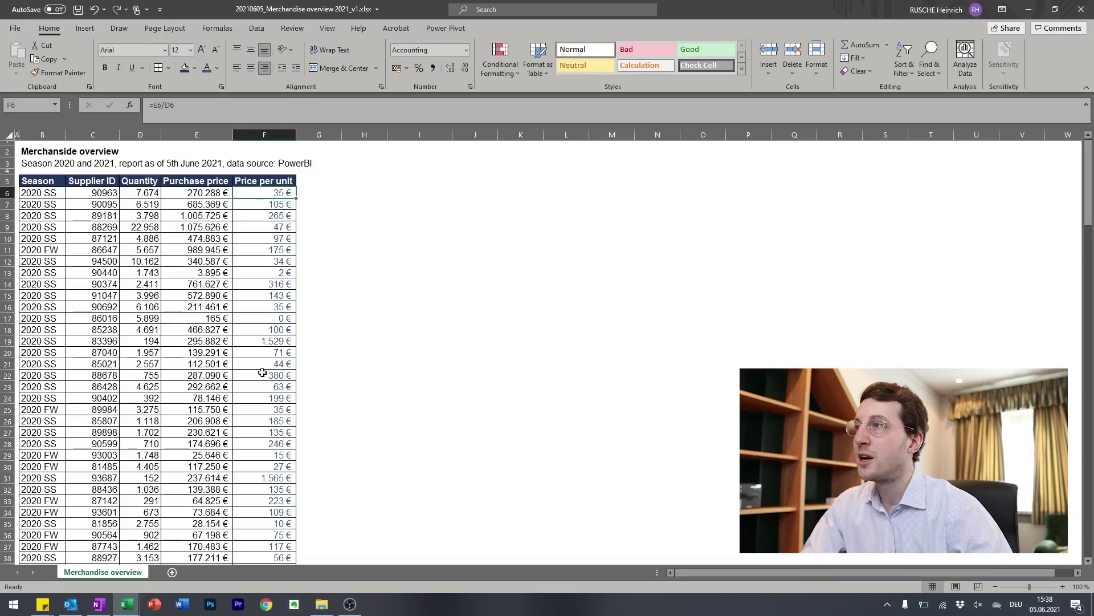
key(ctrl+Home)
key(ctrl+s)
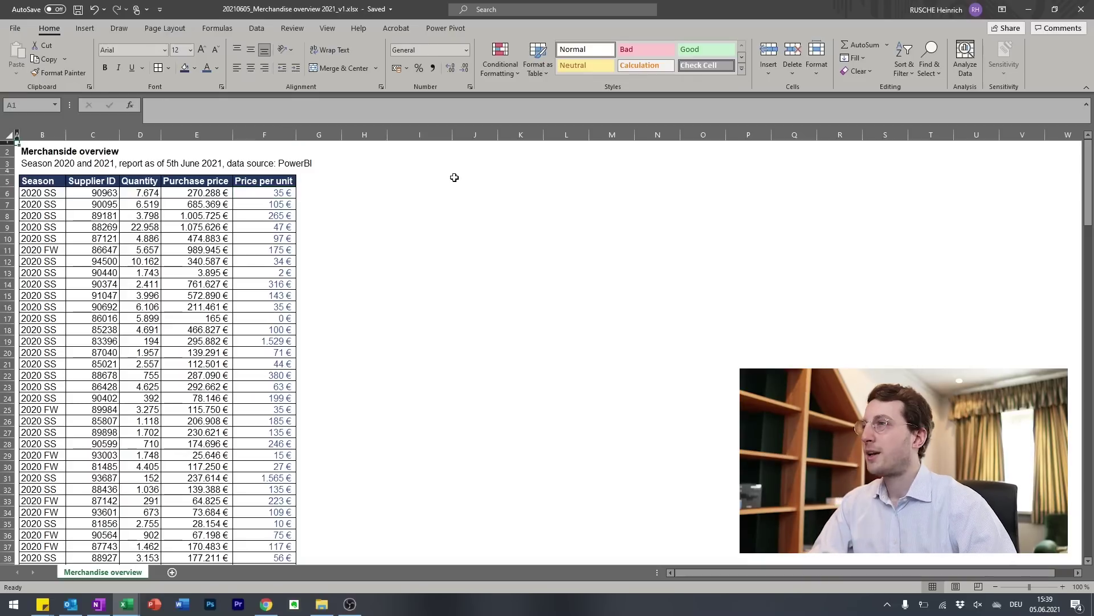